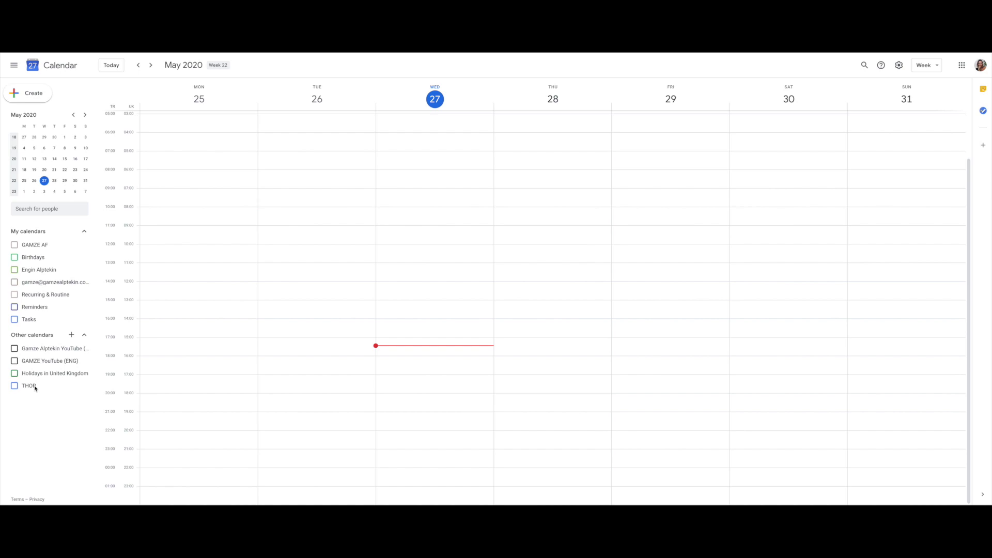
- Add a calendar named YouTube Video and give it the custom colour #f2dedc
left_click(71, 335)
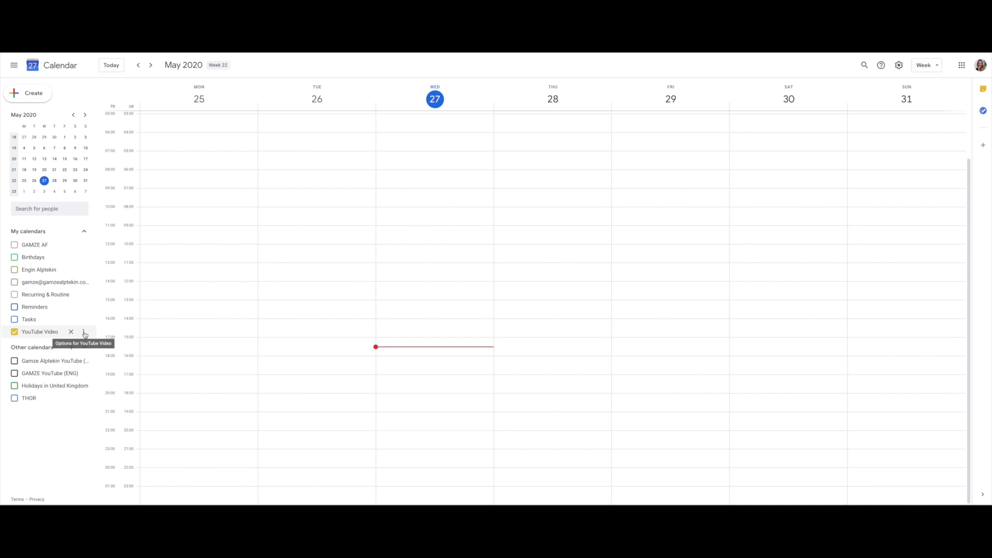
left_click(85, 333)
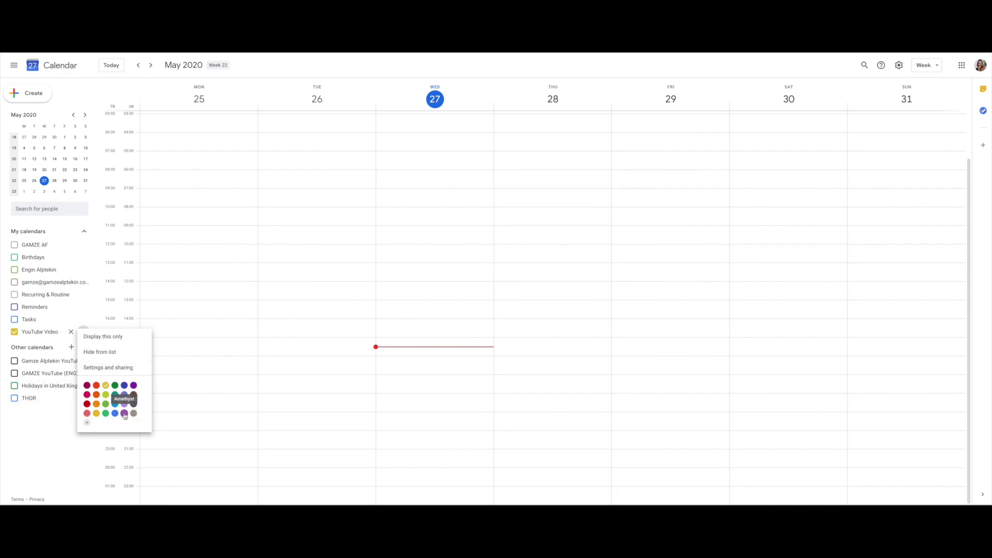
left_click(86, 425)
left_click_drag(515, 319, 458, 322)
type("#f2dedc")
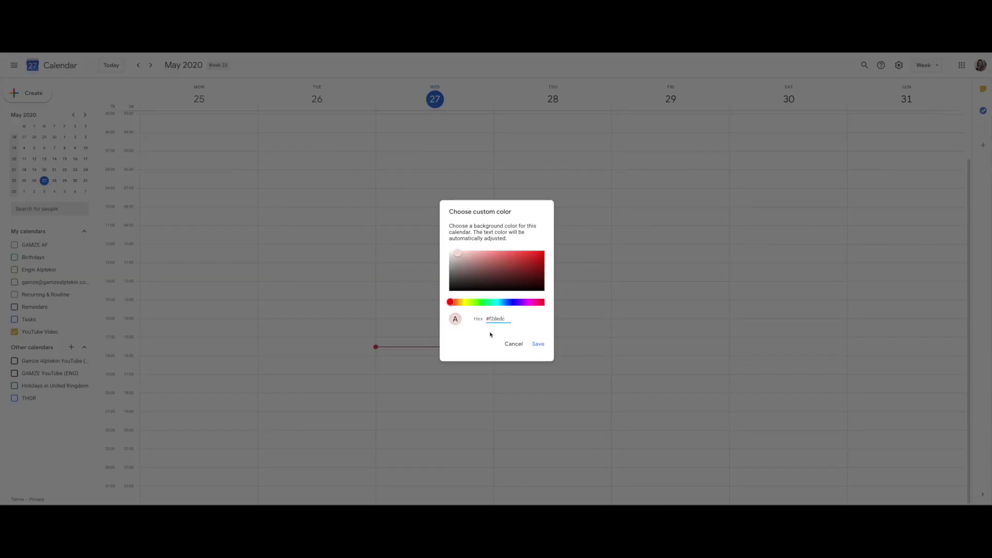
left_click(538, 344)
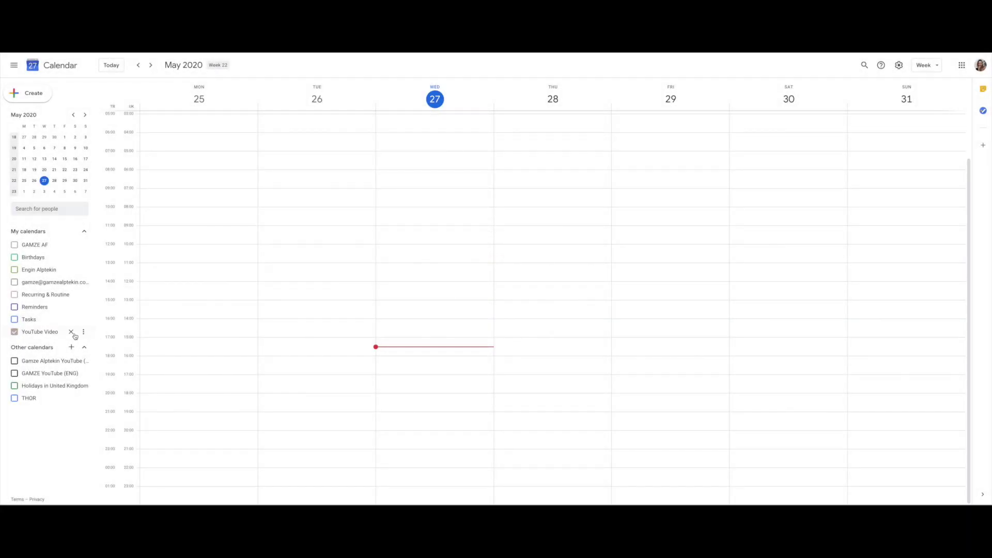
left_click_drag(305, 208, 305, 272)
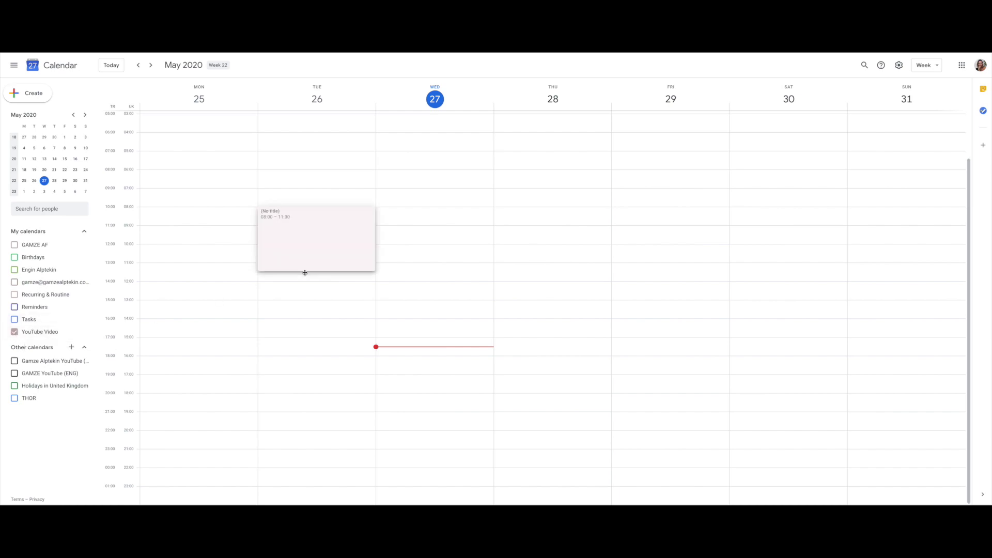
left_click(241, 203)
left_click_drag(465, 208, 475, 271)
left_click(551, 219)
left_click_drag(552, 217, 556, 307)
left_click(475, 207)
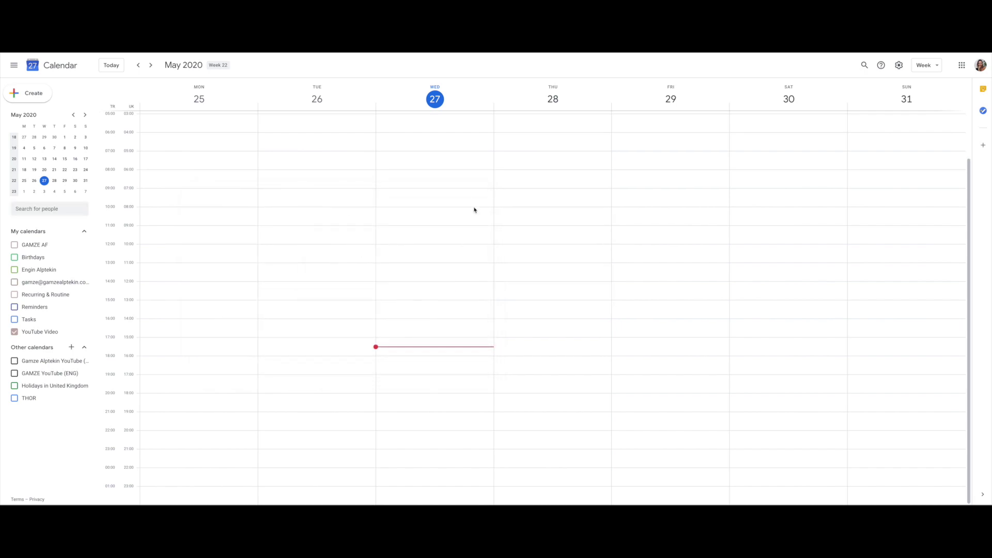
- Create an event titled "test" on Tuesday, May 26 from 07:00 to 09:00 and move it to Thursday, May 28 at 07:15
left_click_drag(313, 190, 313, 226)
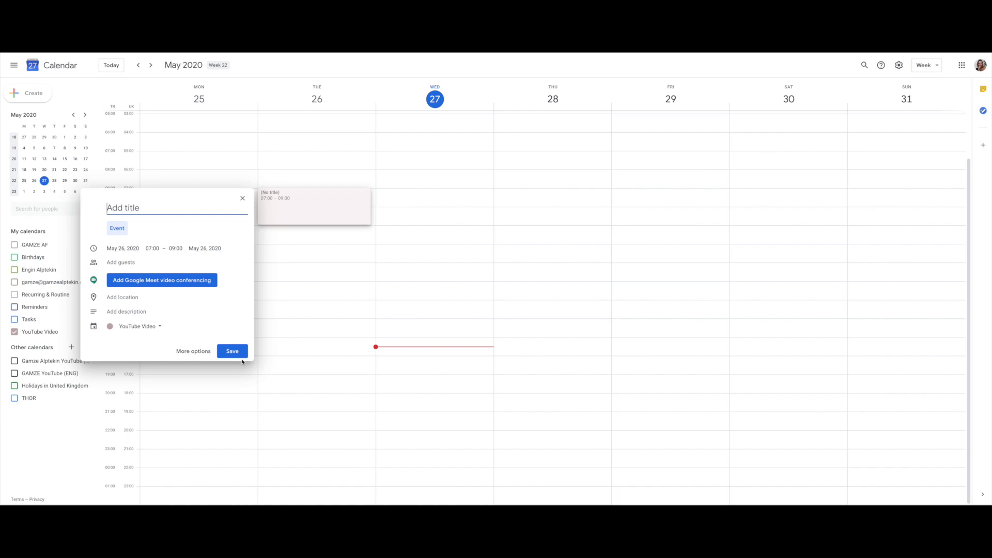
type("test")
key("Return")
mouse_move(313, 207)
left_mouse_down()
mouse_move(587, 211)
mouse_move(332, 208)
left_mouse_up()
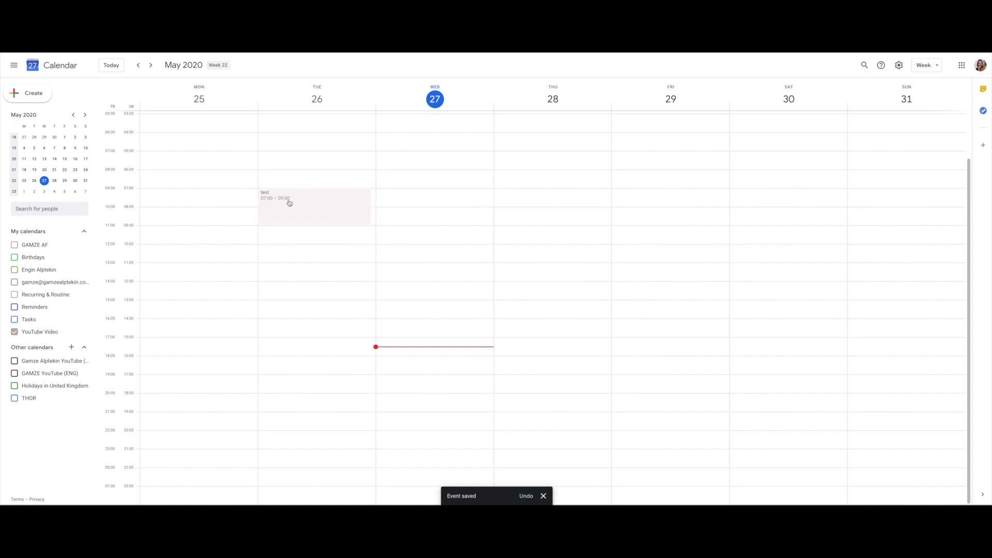
left_click_drag(274, 213, 512, 217)
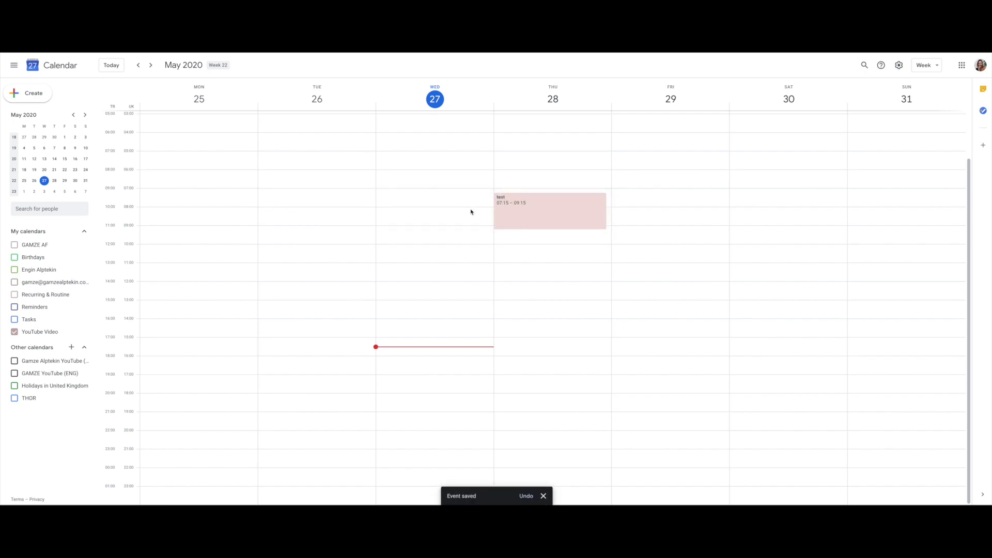
- View the test event's details and recolour the event light red
right_click(534, 204)
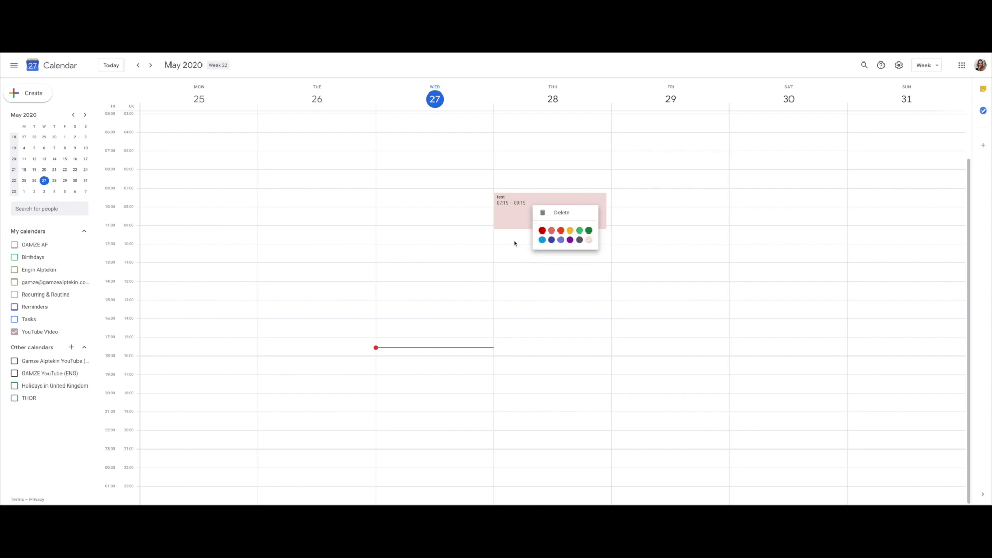
left_click(511, 213)
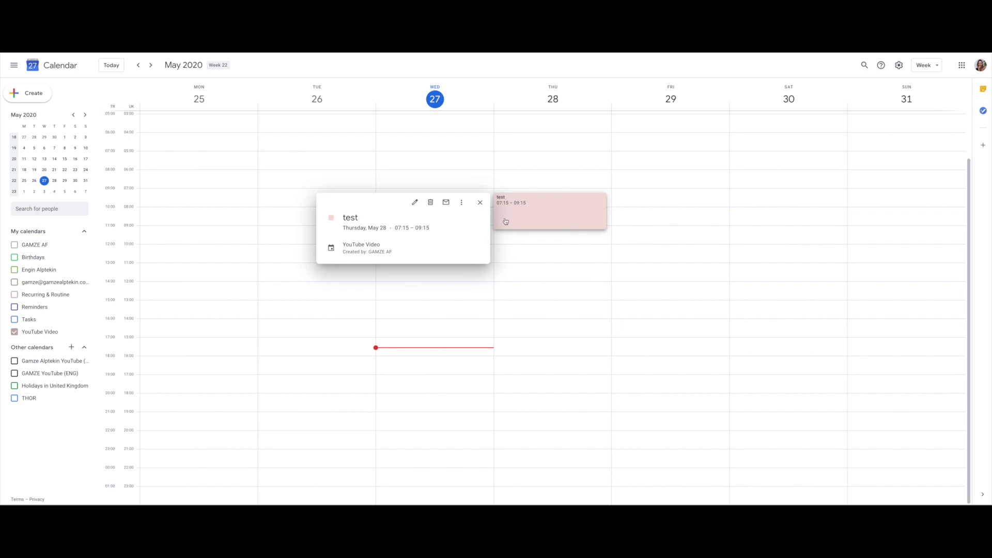
right_click(563, 209)
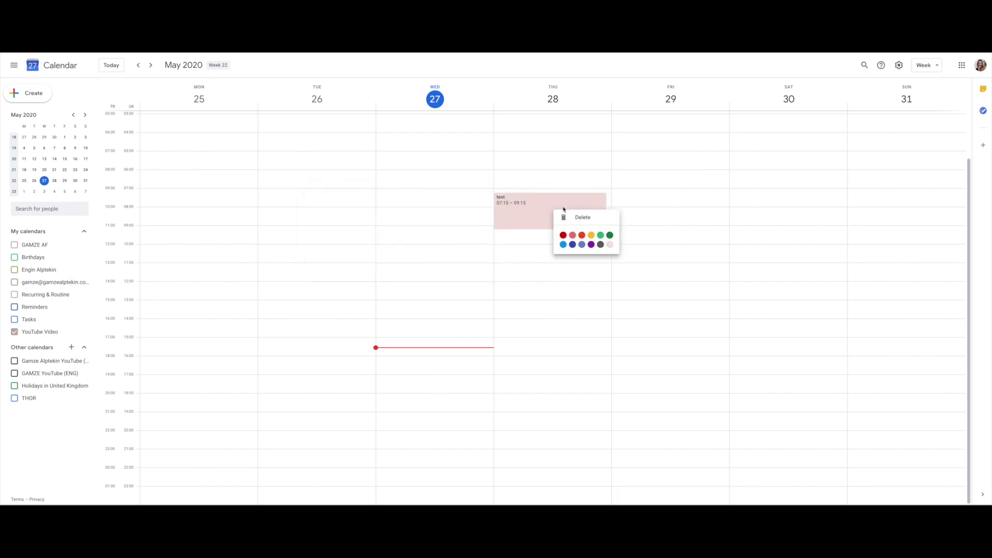
left_click(572, 235)
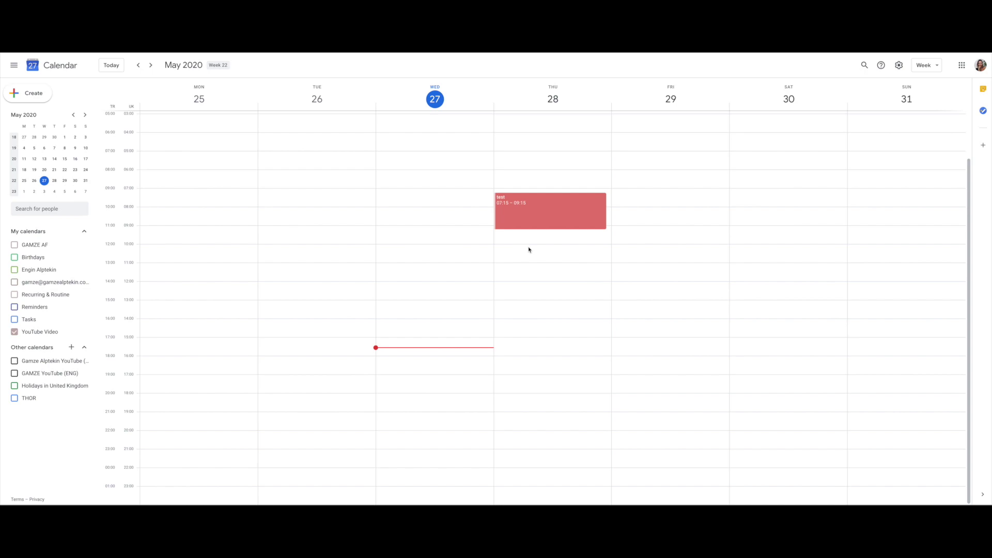
- Recolour the test event dark grey, violet-blue and dark grey again, and delete it
right_click(553, 201)
left_click(599, 236)
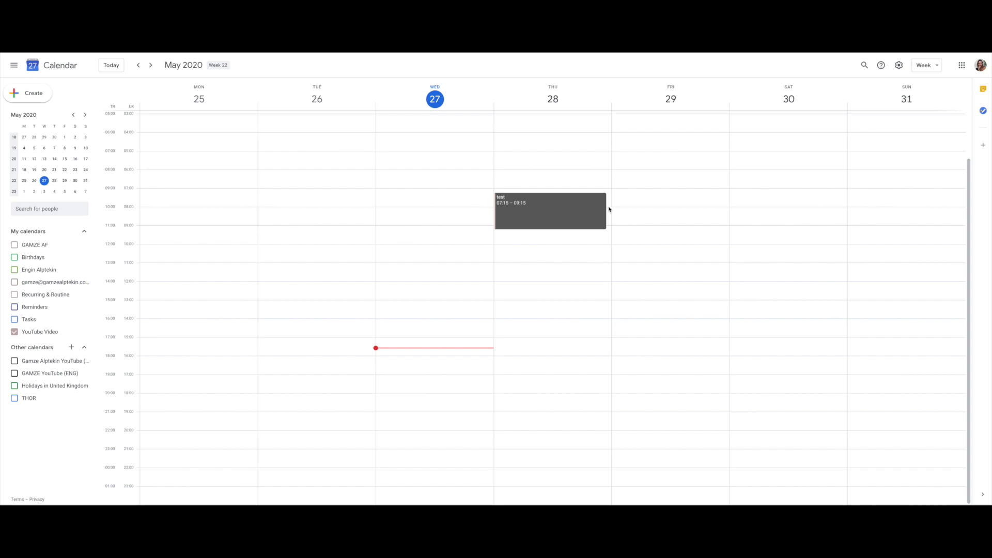
right_click(605, 210)
left_click(592, 252)
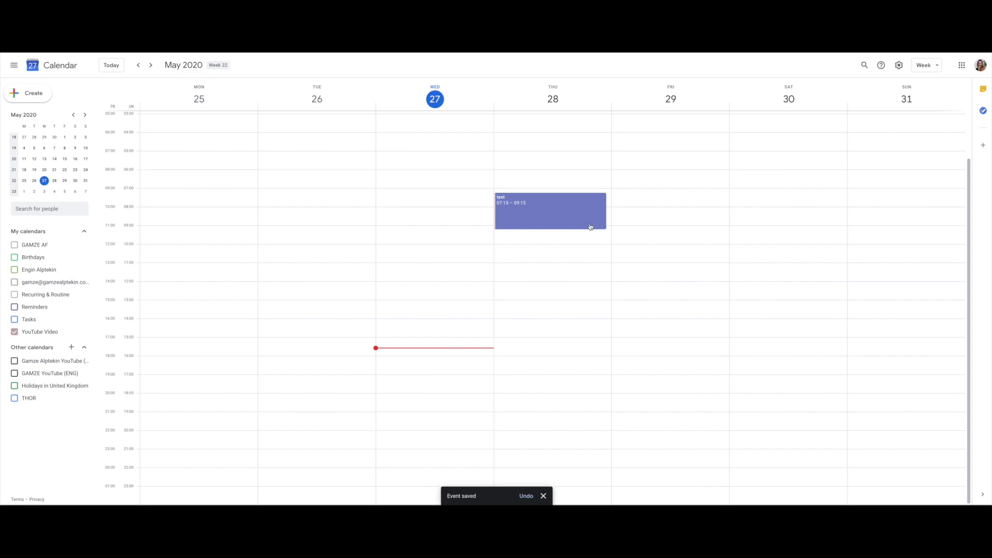
right_click(526, 203)
left_click(573, 239)
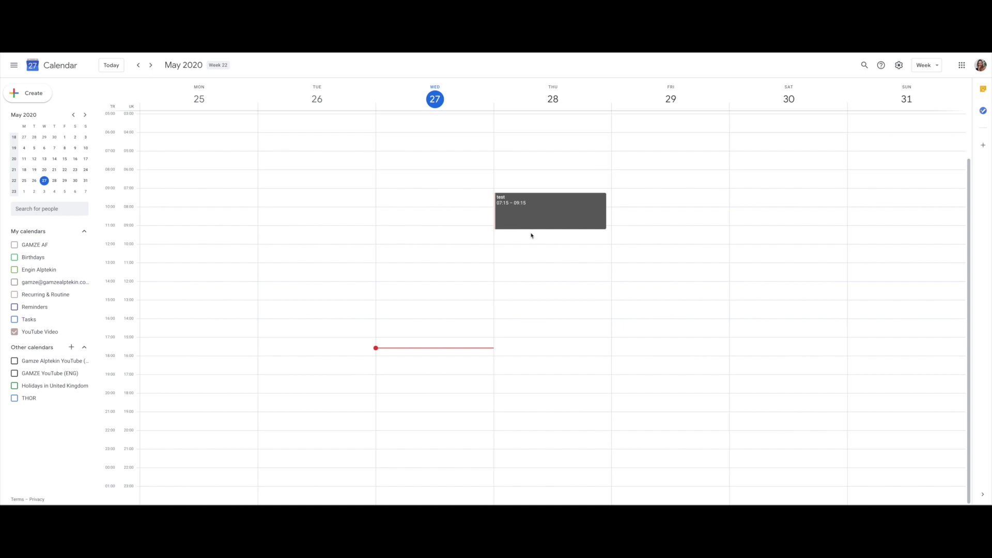
key("Delete")
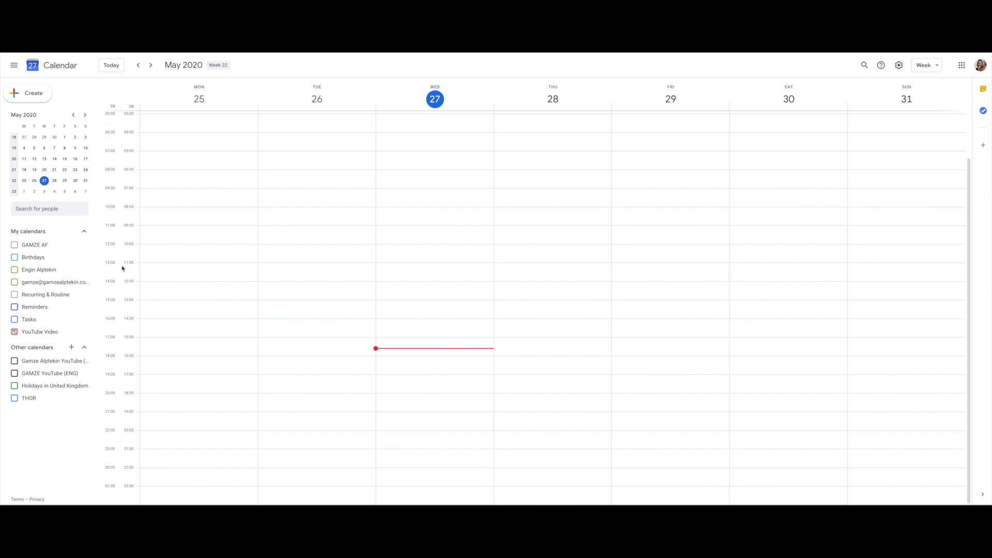
- Create a daily recurring event titled with the 🌅 emoji, starting Monday, May 25, from 05:30 to 07:30
left_click_drag(162, 164, 160, 197)
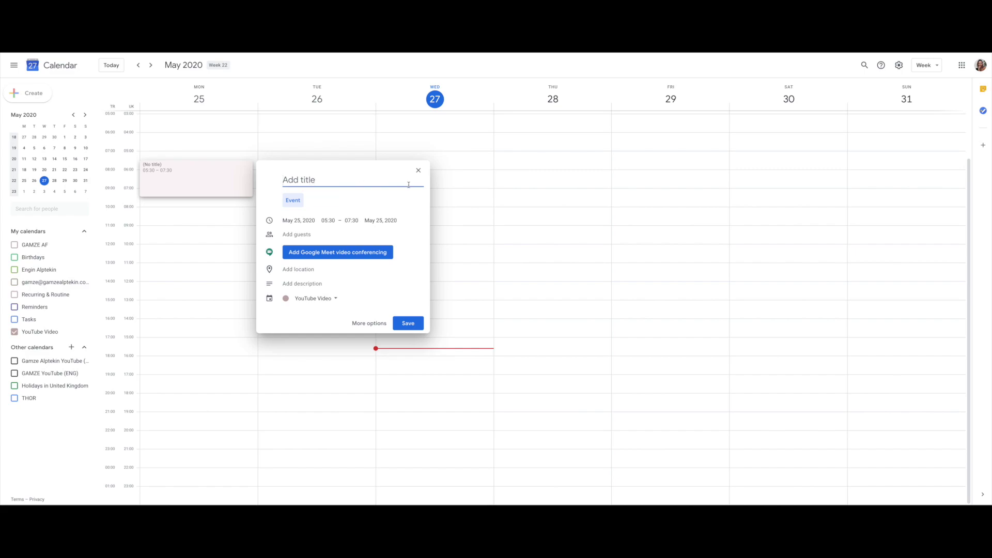
type("🌅")
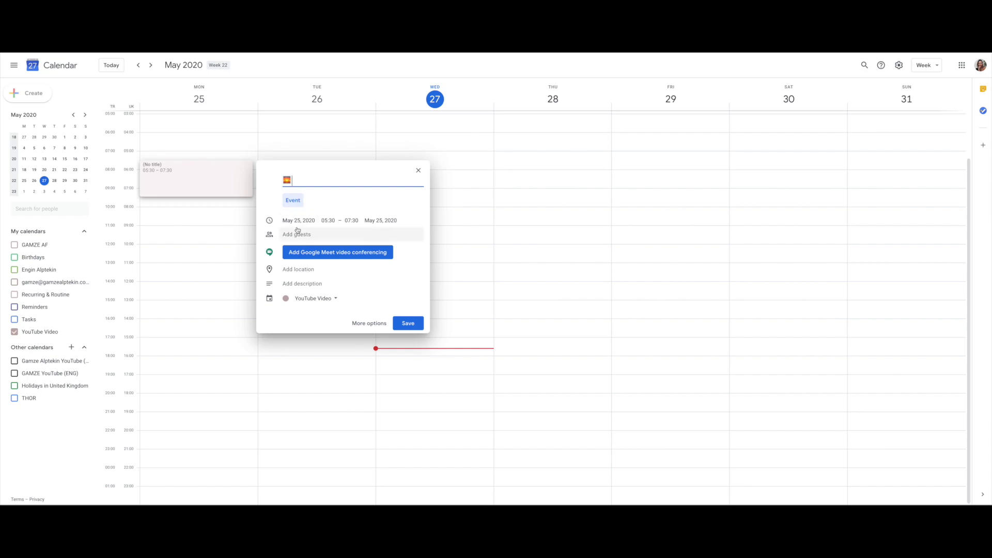
left_click(369, 323)
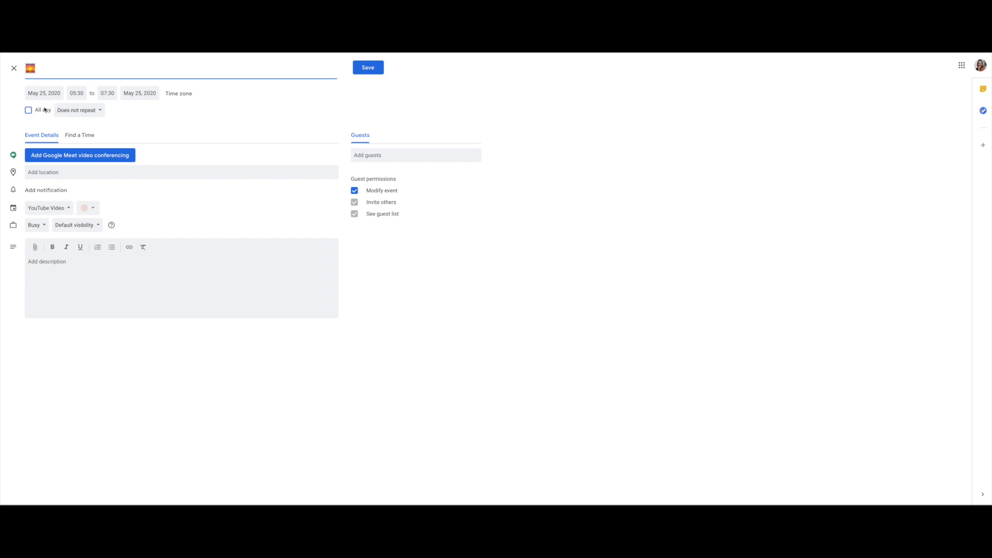
left_click(77, 110)
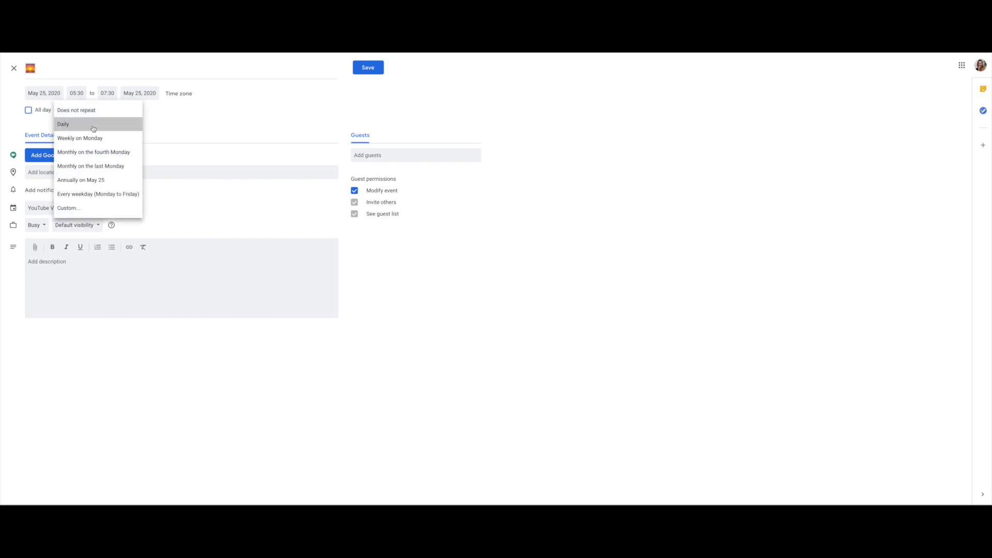
left_click(94, 125)
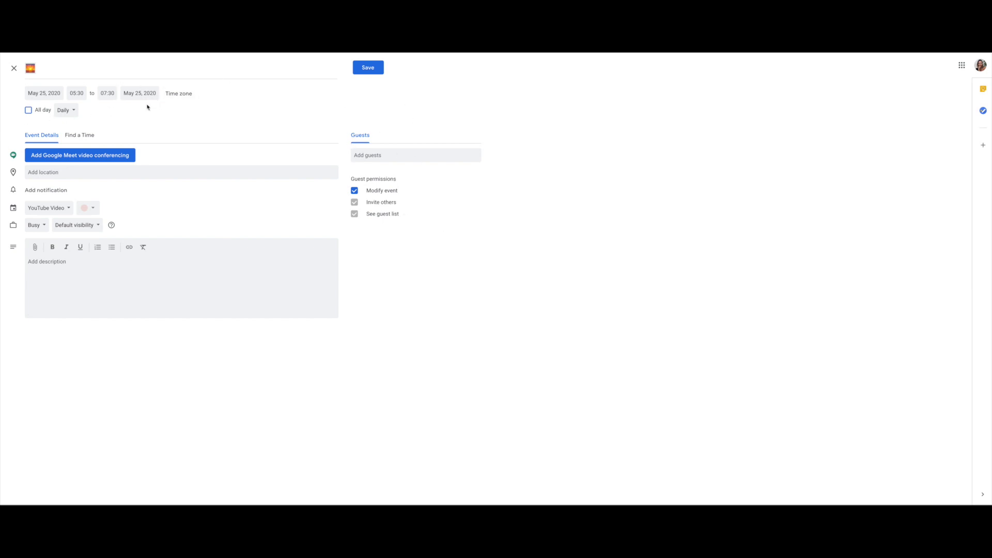
left_click(65, 110)
left_click(187, 119)
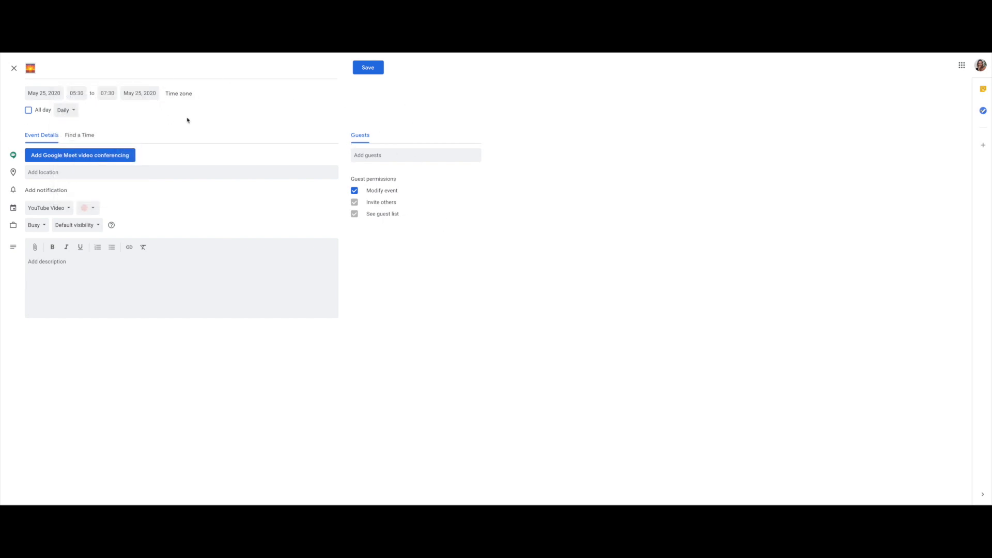
left_click(369, 68)
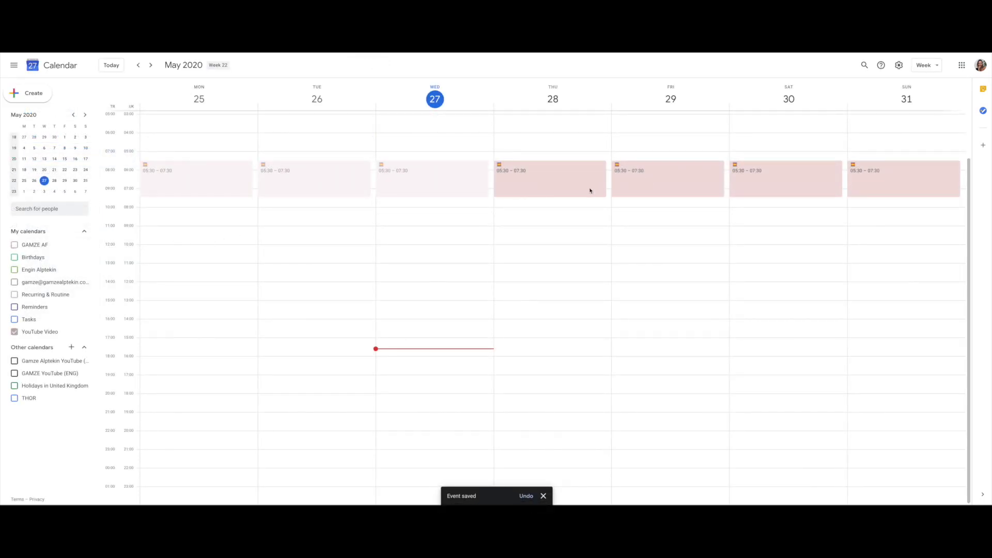
- Recolour all occurrences of the daily morning event dark grey
right_click(179, 178)
left_click(226, 212)
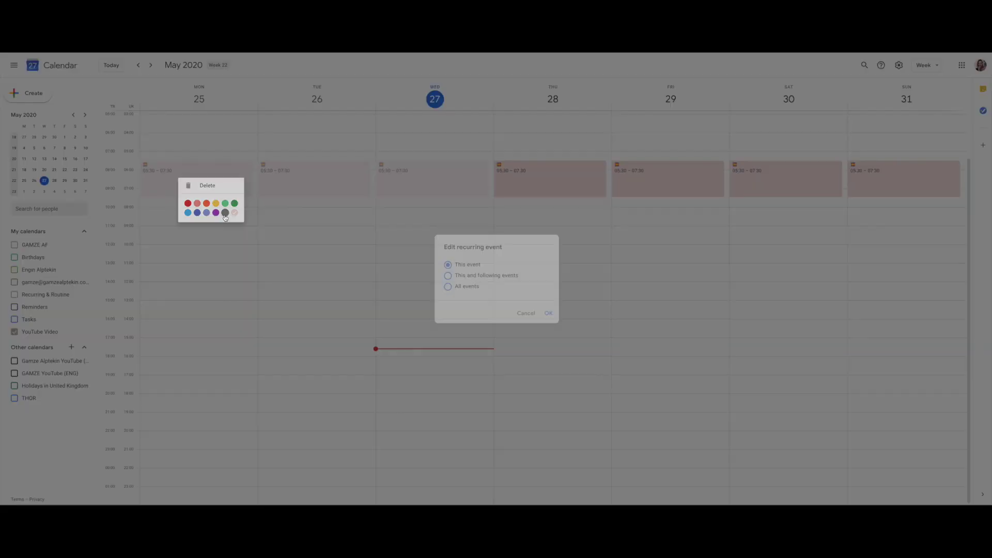
left_click(475, 286)
left_click(548, 312)
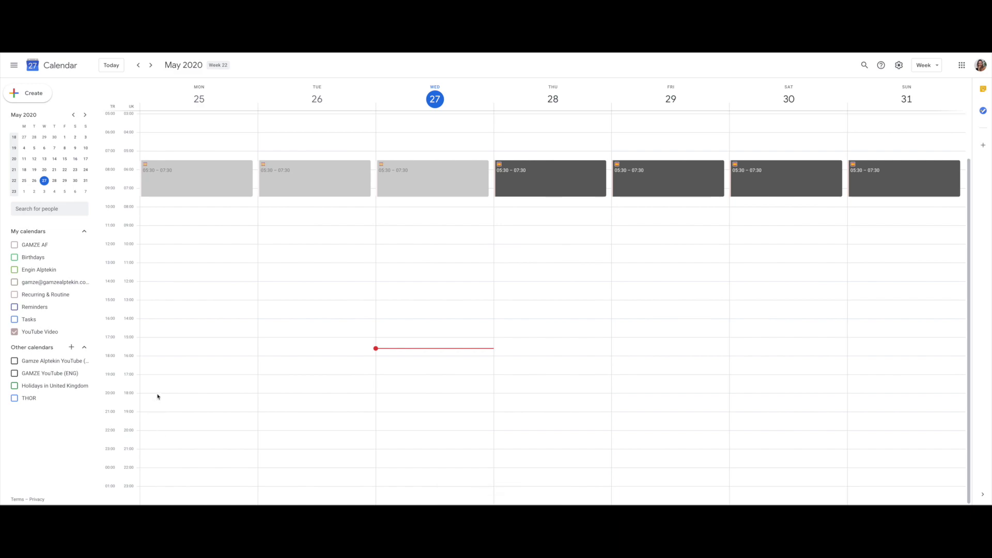
- Create an event on Monday, May 25 from 18:00 to 21:30, titled with a night-scene emoji
left_click_drag(157, 398, 151, 458)
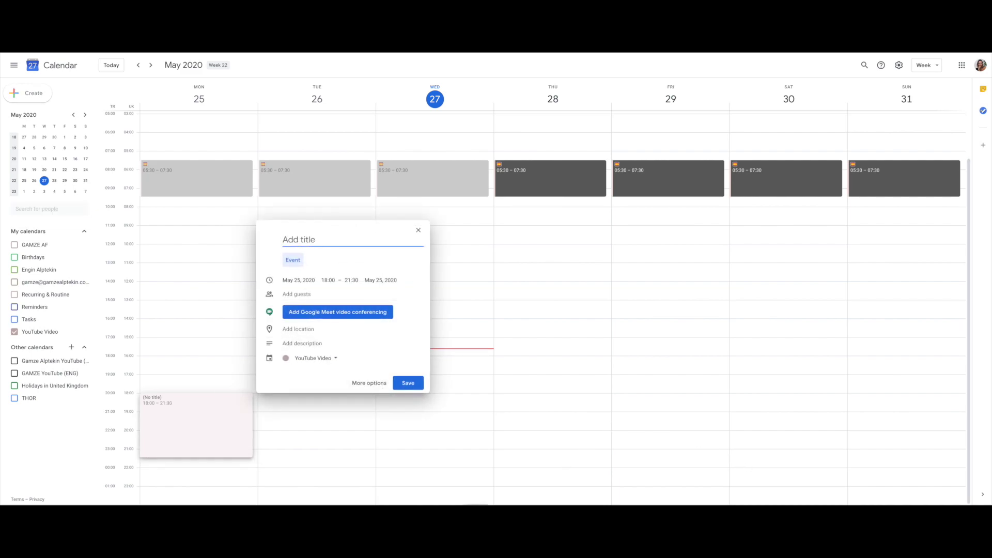
key("ctrl+v")
left_click(405, 384)
- Set the evening event to repeat daily, change its colour to dark grey, and save it
right_click(184, 416)
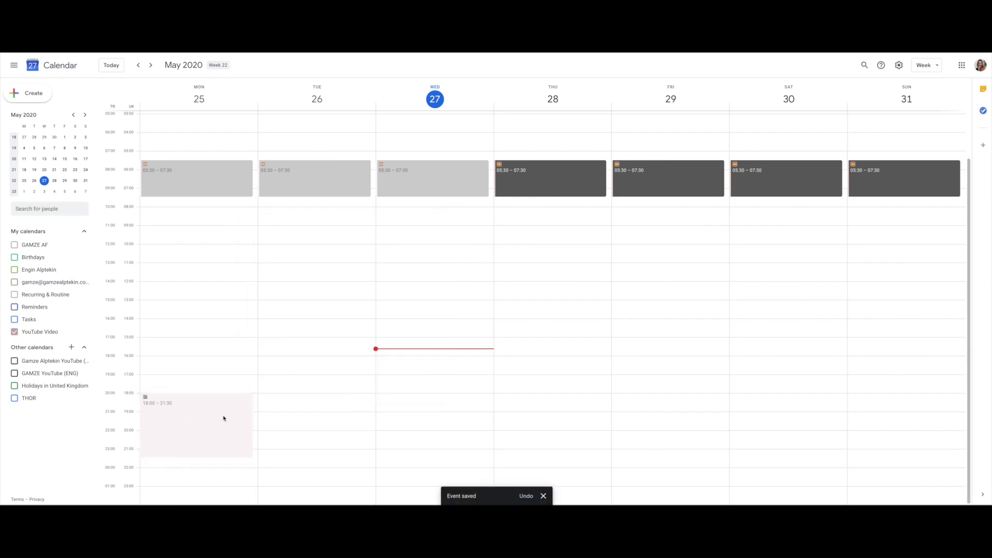
left_click(209, 420)
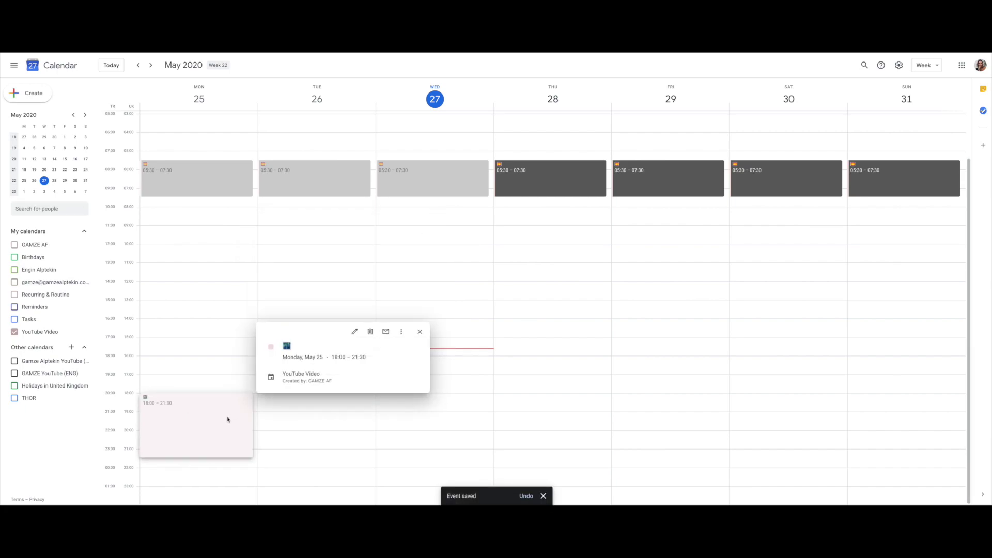
left_click(355, 330)
left_click(84, 114)
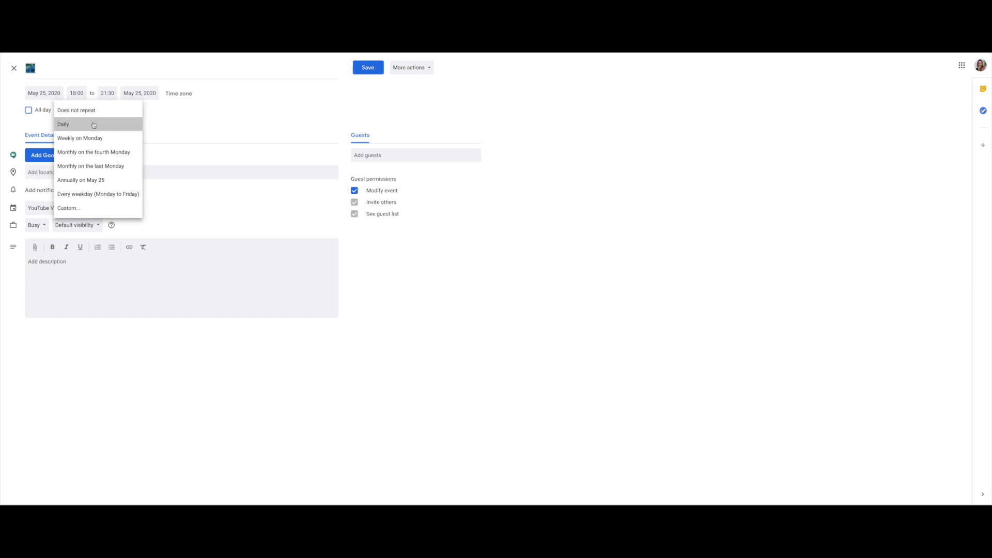
left_click(61, 124)
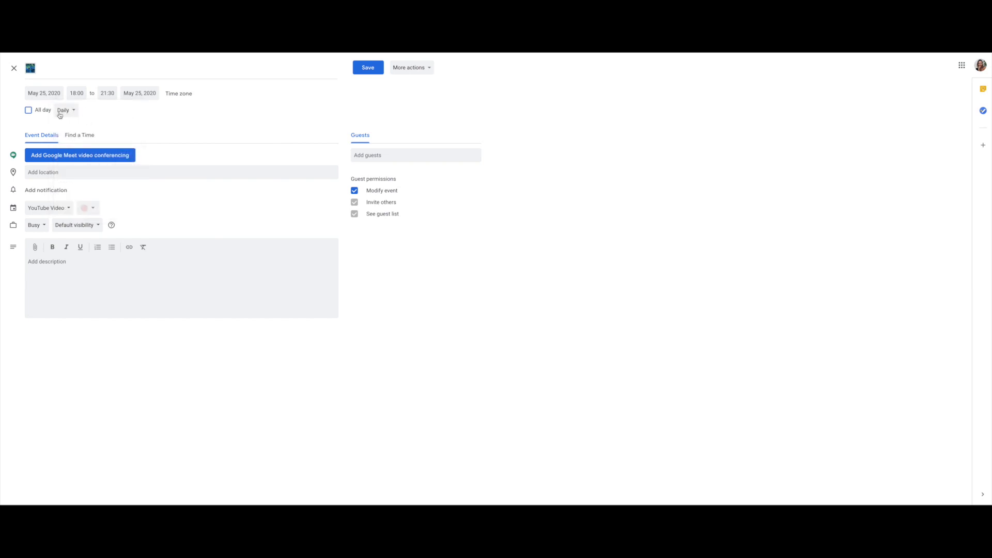
left_click(85, 207)
left_click(84, 254)
left_click(367, 73)
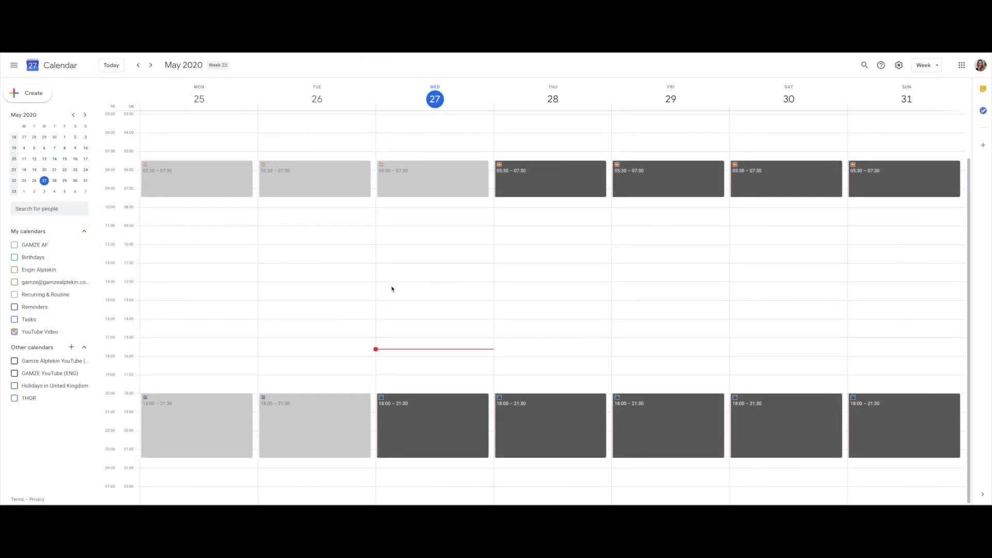
- Create a daily recurring event titled with the 🍽 emoji, starting Monday, May 25, from 13:00 to 14:00
left_click(244, 306)
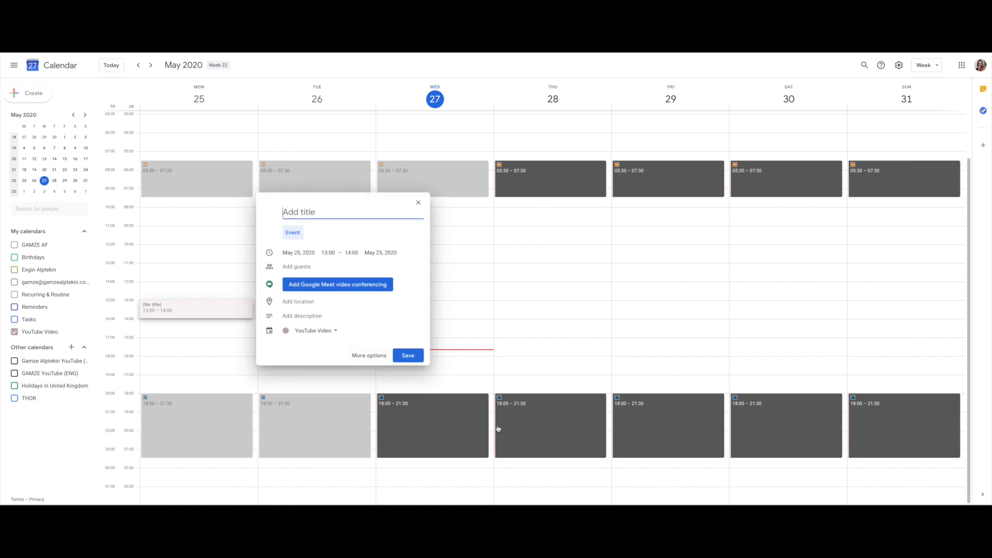
key("ctrl+v")
key("Return")
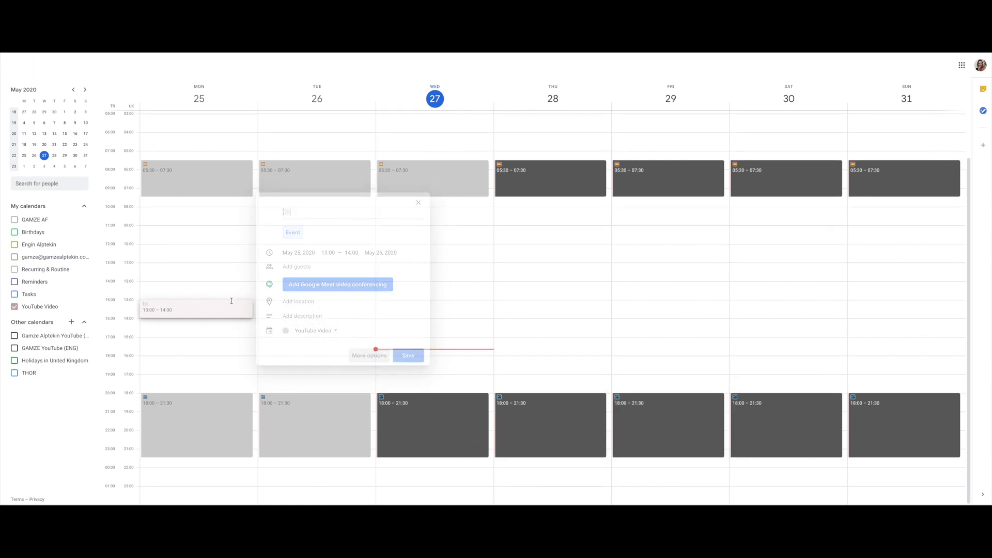
left_click(76, 110)
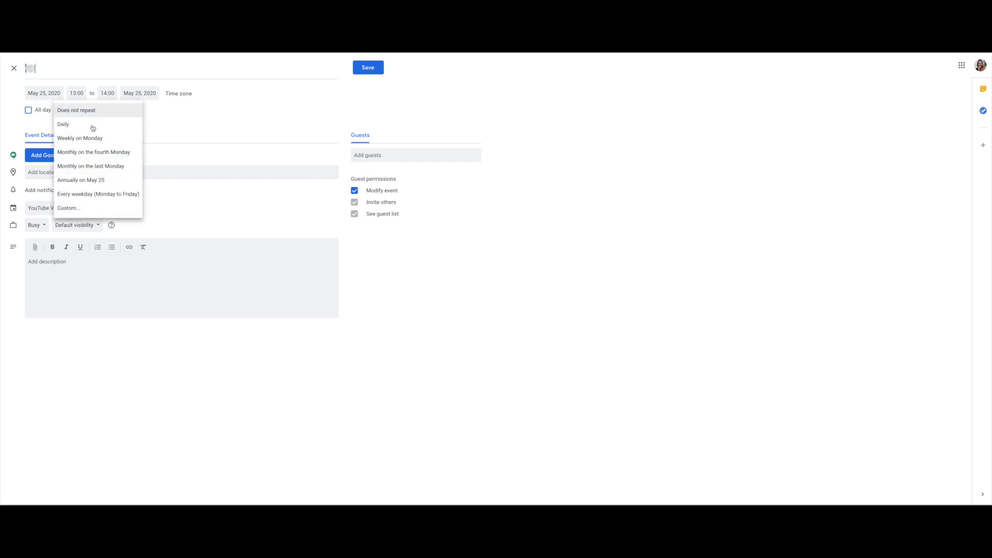
left_click(92, 124)
left_click(367, 67)
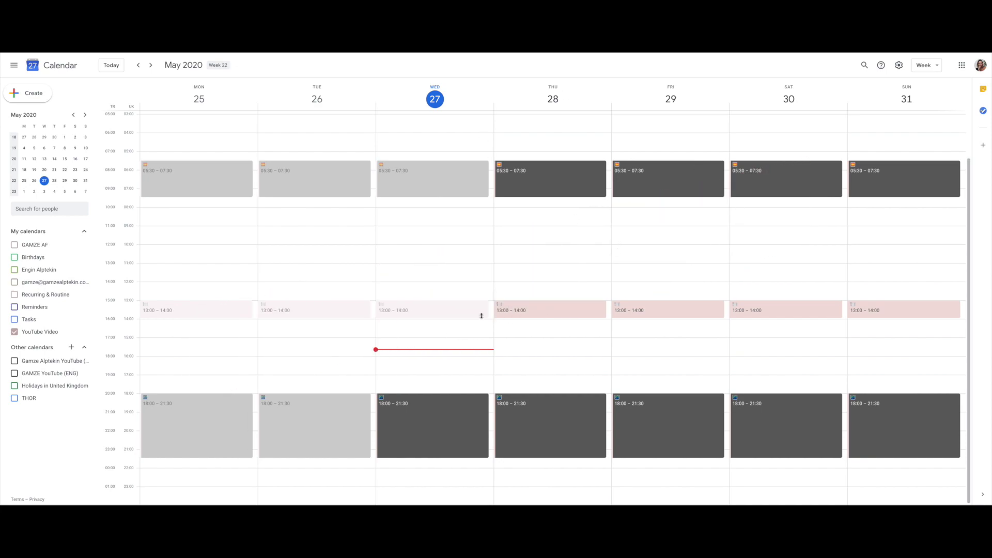
left_click_drag(232, 295, 234, 277)
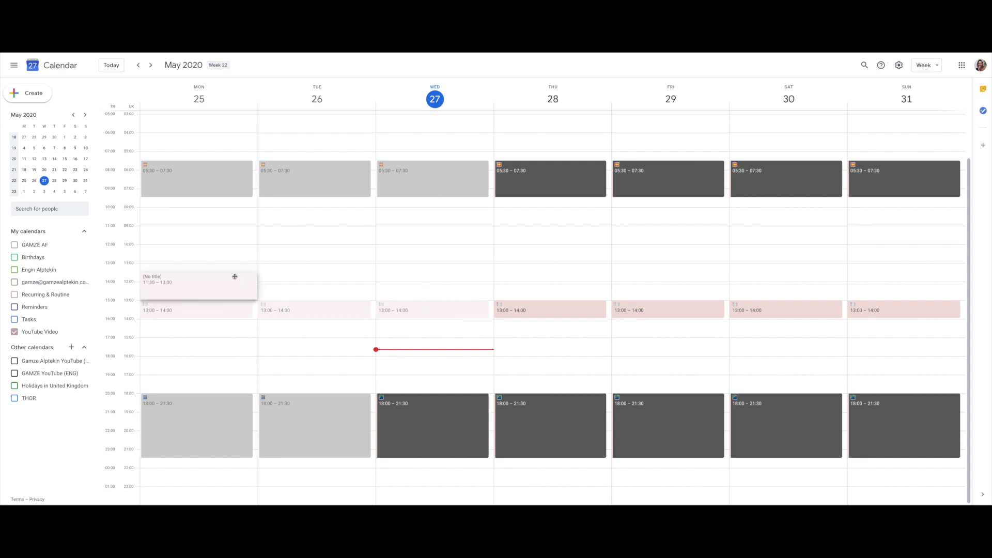
left_click(418, 203)
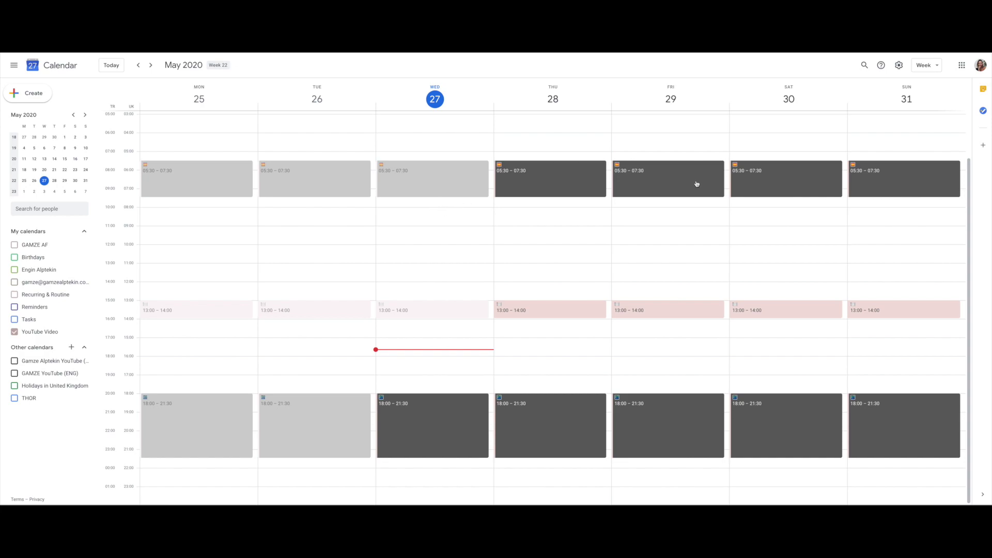
- Create a "Laundry" event on Saturday, May 30 from 08:00 to 09:00 and open its full details
left_click(758, 215)
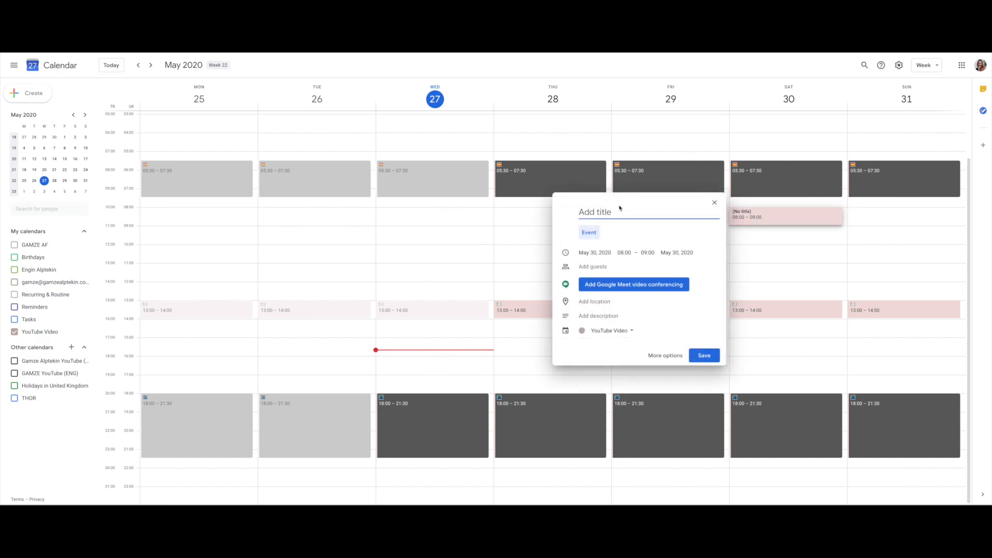
type("Laundry")
left_click(663, 356)
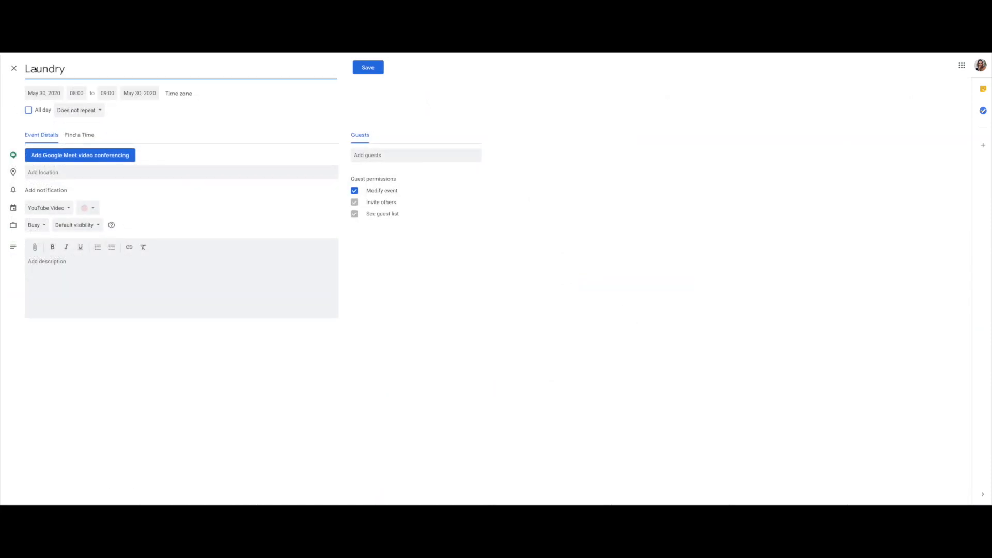
- Set the Laundry event to repeat weekly on Saturday, colour it dark grey, and save it
left_click(95, 110)
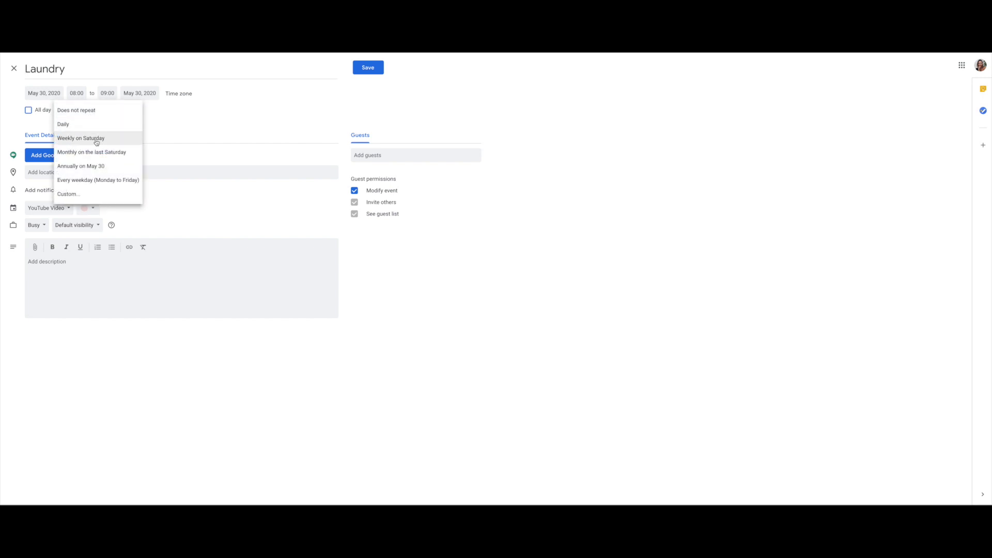
left_click(73, 194)
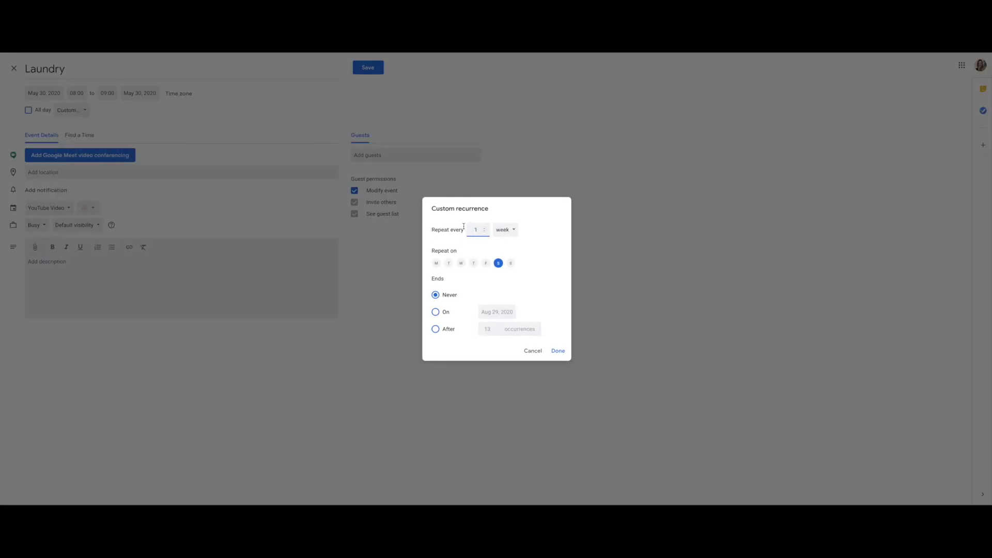
left_click(558, 351)
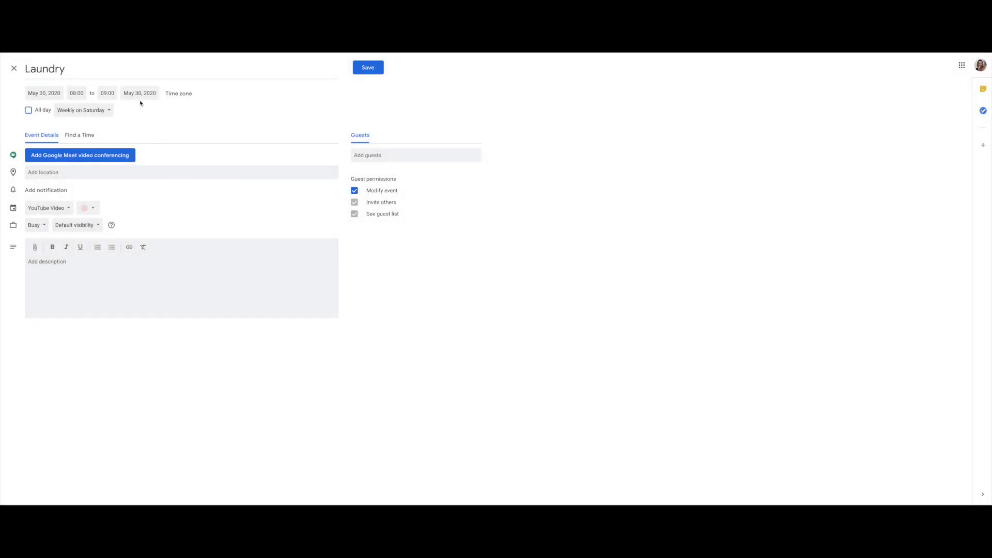
left_click(88, 207)
left_click(84, 257)
left_click(375, 73)
- Look through the following weeks up to June 22–28 to check the recurring events, and return to the current week
left_click(150, 66)
left_click(151, 66)
left_click(150, 66)
left_click(150, 66)
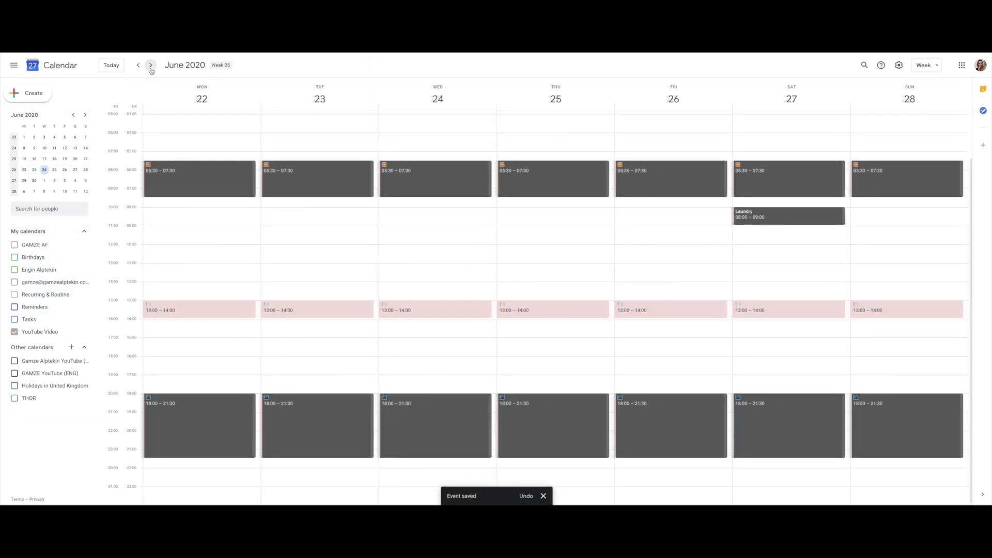
left_click(111, 65)
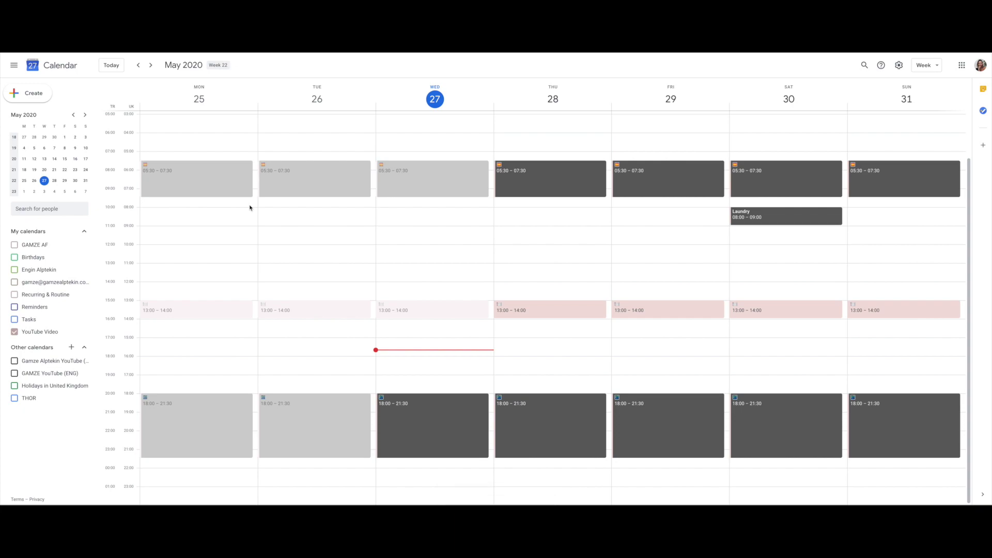
left_click_drag(172, 213, 171, 264)
left_click(516, 266)
left_click_drag(546, 238, 551, 294)
left_click(297, 314)
left_click_drag(222, 336, 219, 354)
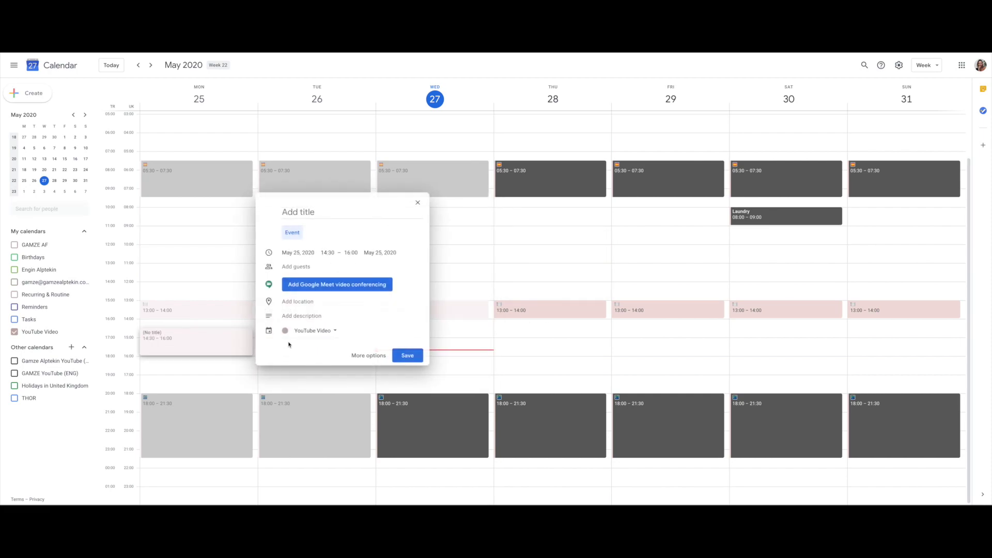
left_click(418, 202)
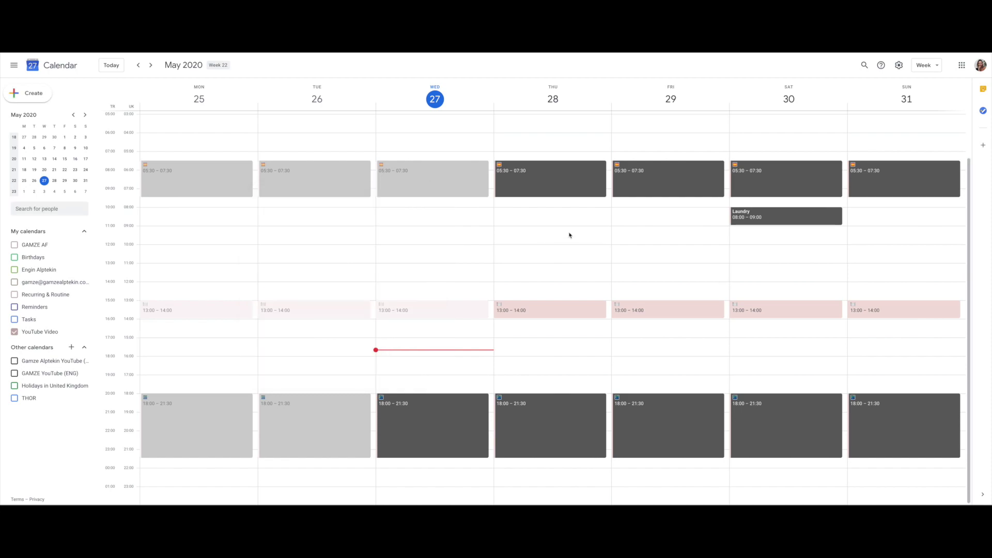
left_click_drag(574, 229, 571, 256)
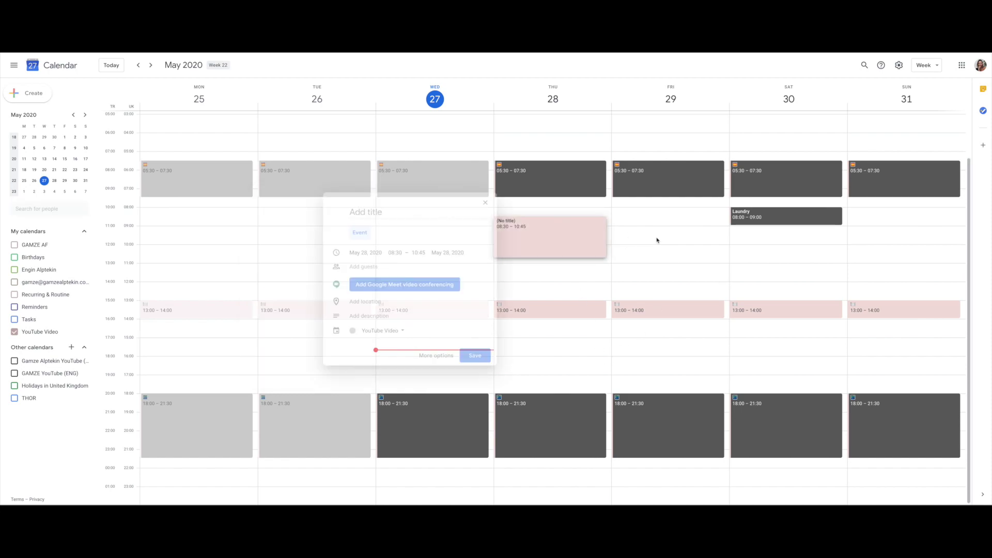
left_click(651, 257)
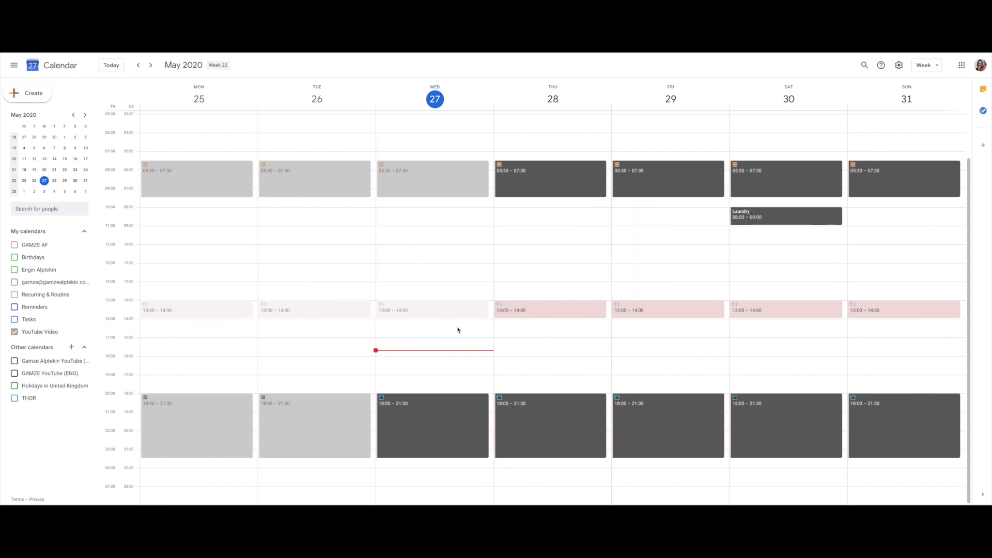
left_click(182, 212)
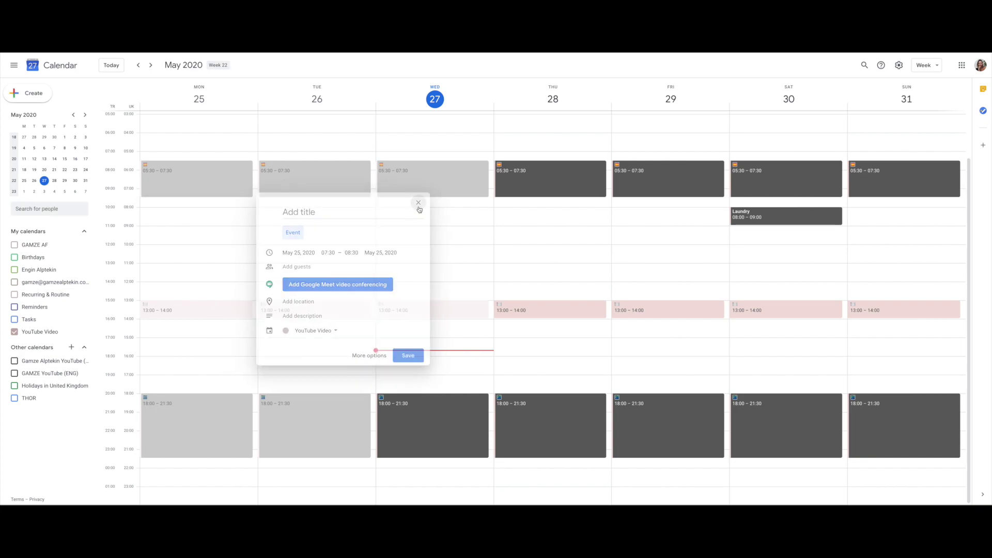
left_click(418, 208)
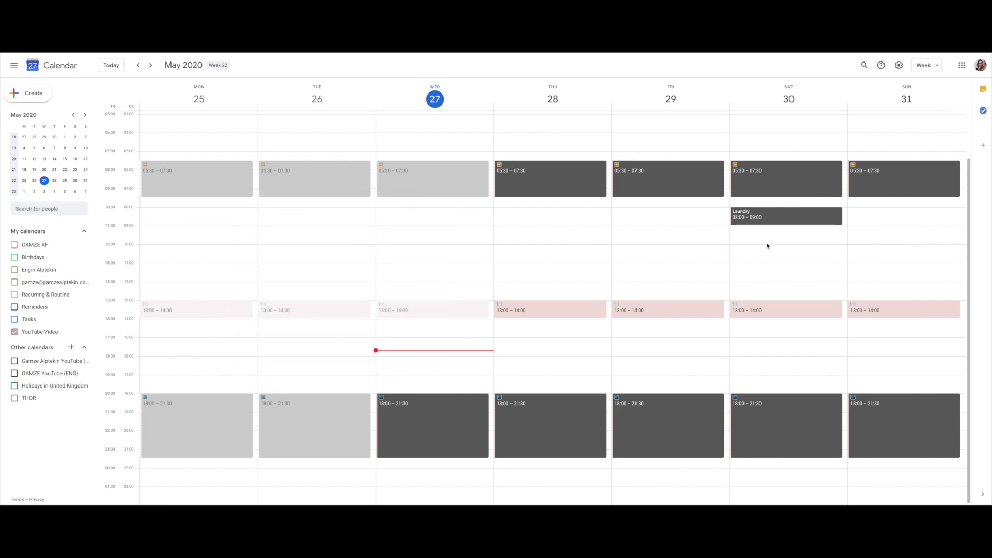
left_click_drag(755, 247, 754, 297)
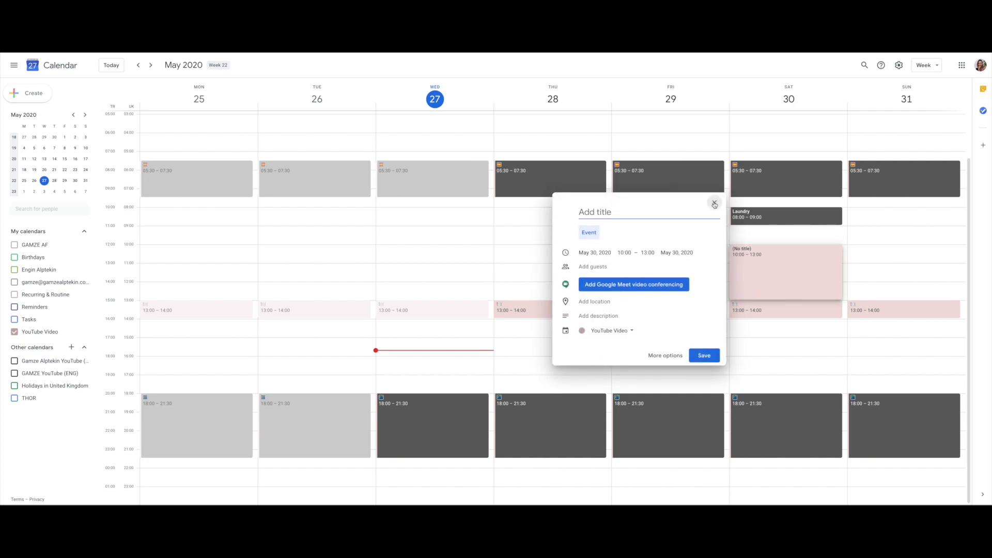
left_click(714, 204)
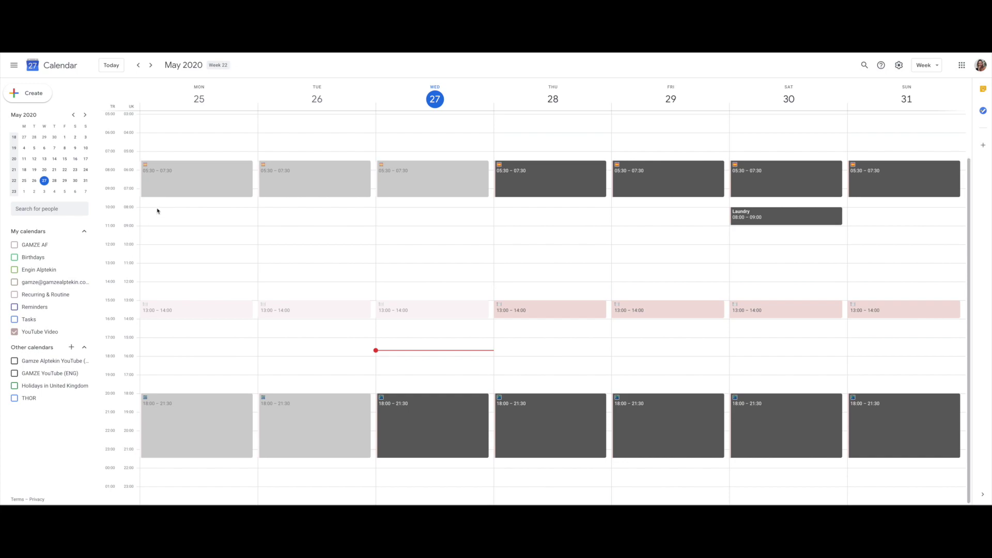
- Create a "Work" event starting Monday, May 25 from 09:00 to 13:00, repeating every weekday (Monday to Friday)
left_click_drag(155, 230, 155, 300)
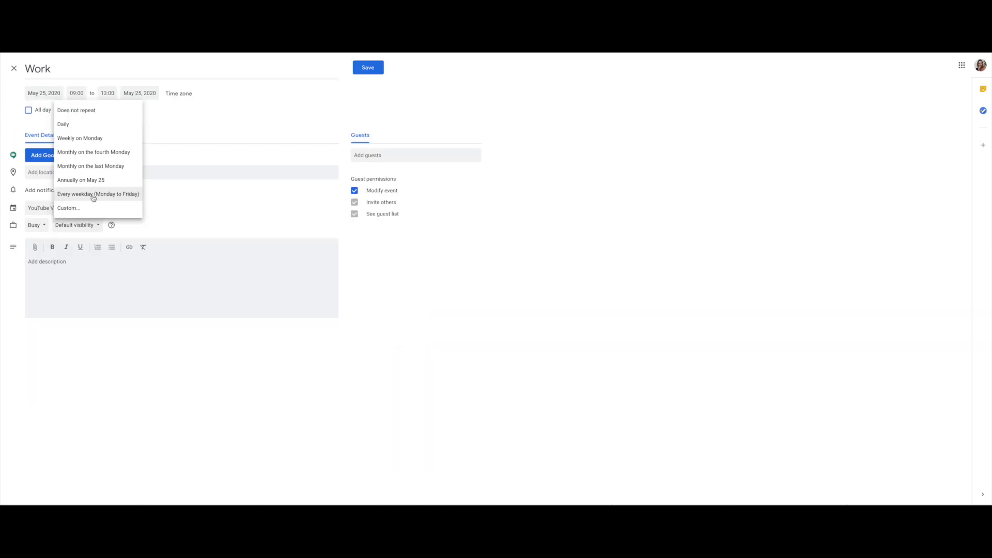
left_click(91, 193)
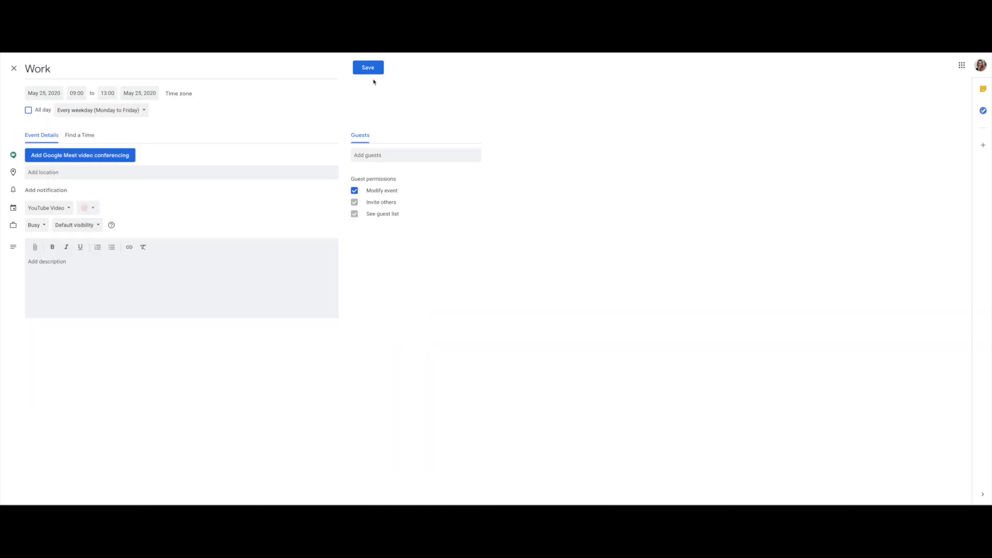
left_click(358, 74)
- Create a second "Work" event starting Monday, May 25 from 14:00 to 18:00, repeating every weekday (Monday to Friday)
left_click_drag(199, 321, 201, 393)
type("Work")
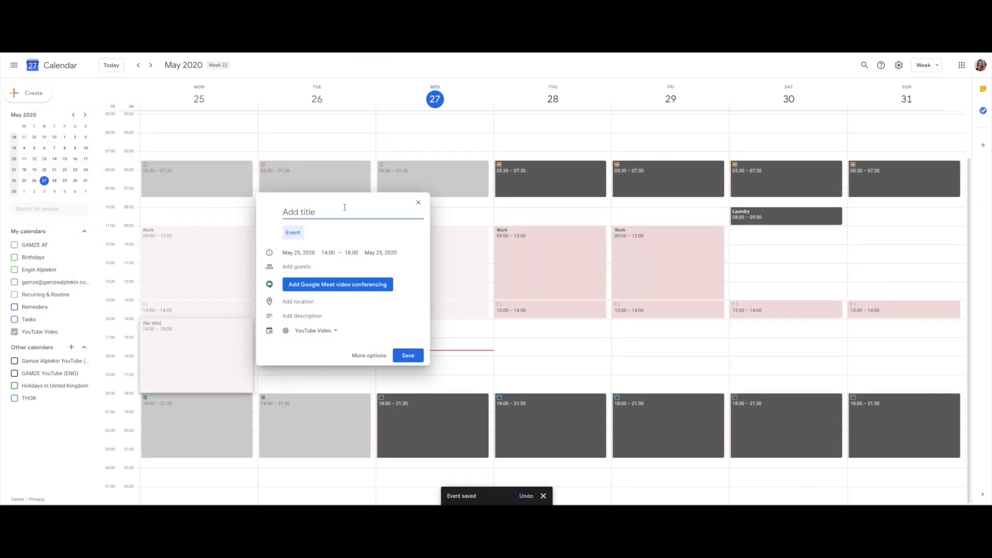
left_click(376, 355)
left_click(77, 109)
left_click(90, 193)
left_click(368, 66)
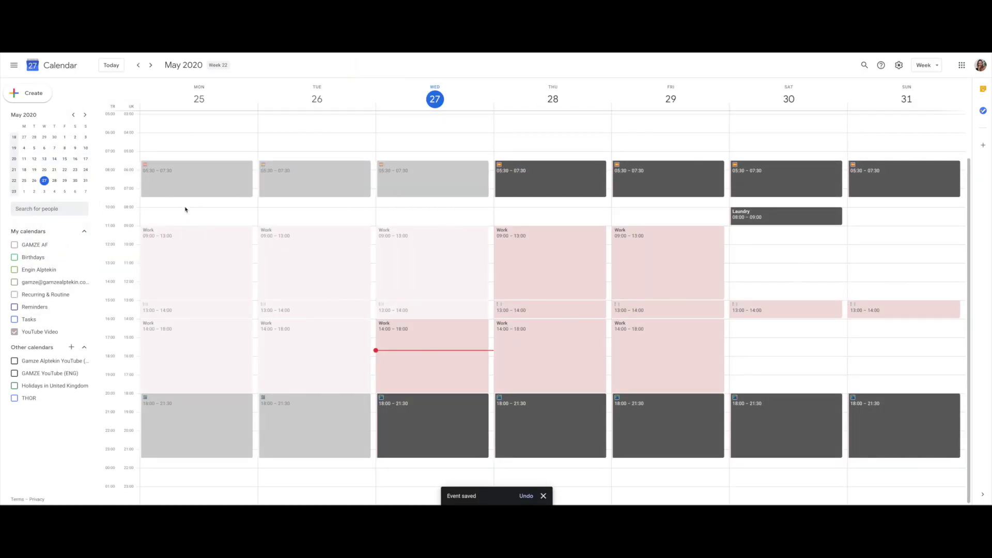
left_click(210, 421)
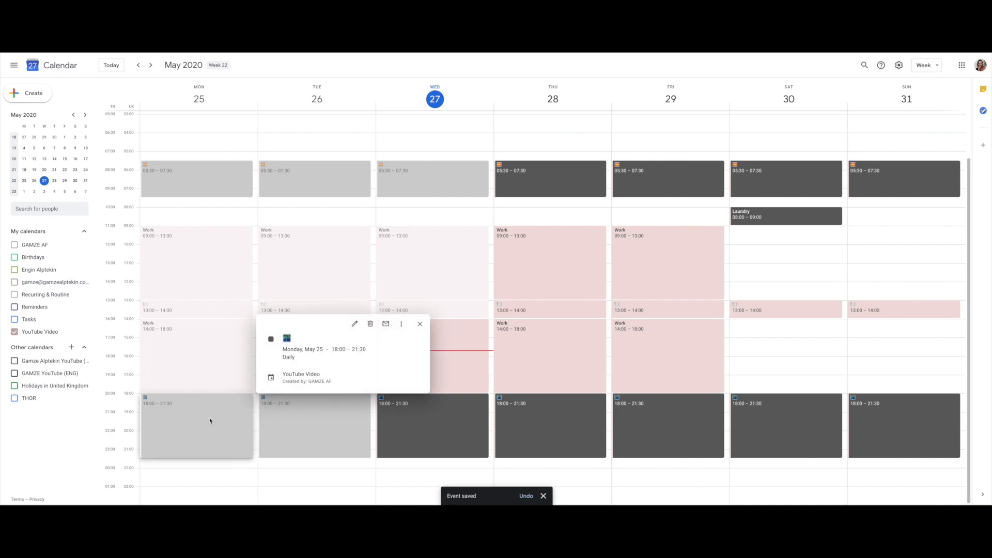
left_click(190, 431)
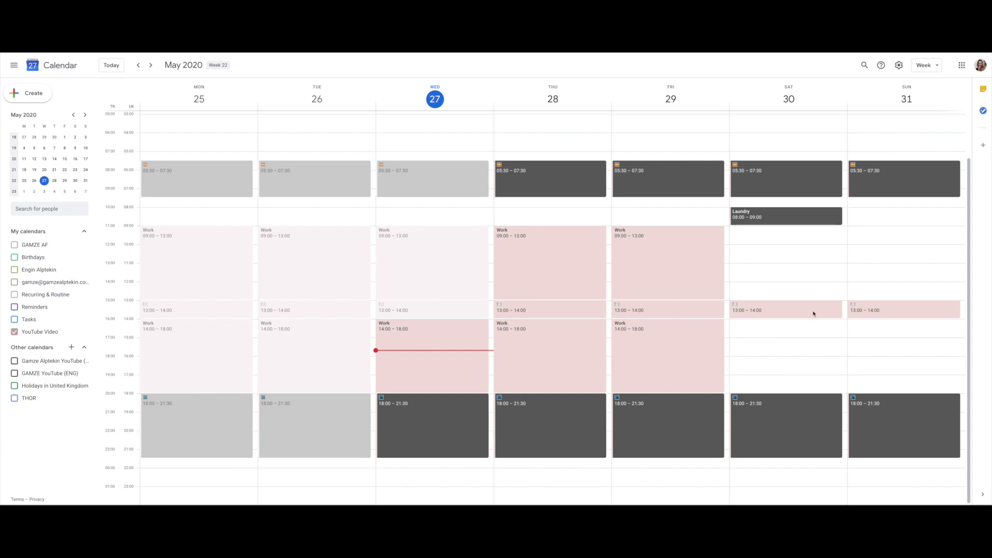
- Create a "Cleaning" event on Saturday, May 30 from 09:00 to 11:00 and recolour it dark grey
left_click_drag(760, 235, 758, 262)
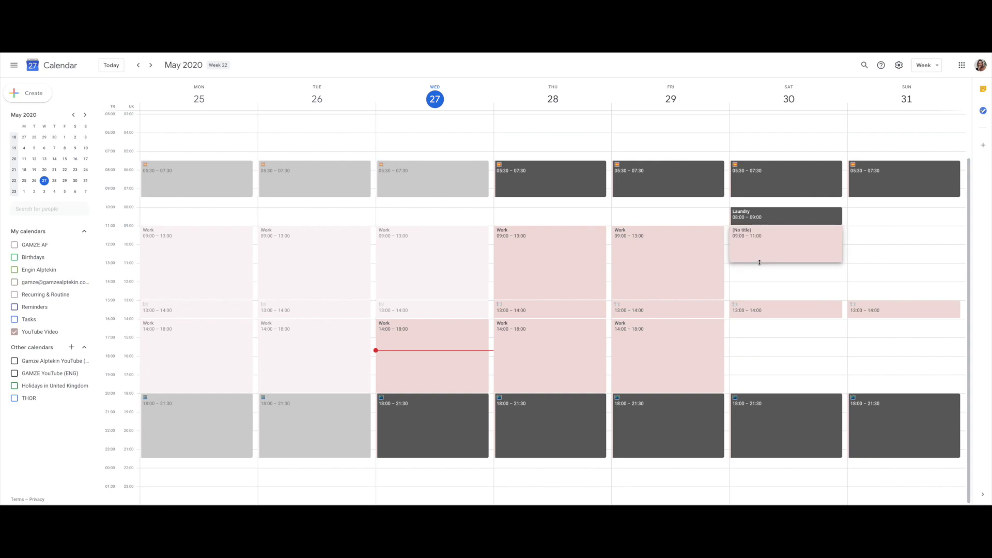
type("Cleaning")
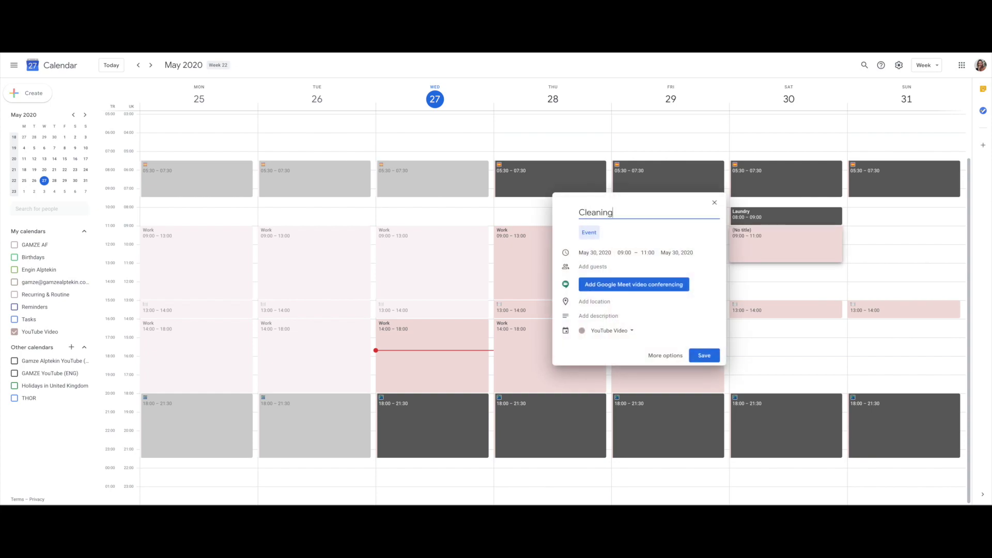
key("Return")
right_click(807, 228)
right_click(753, 243)
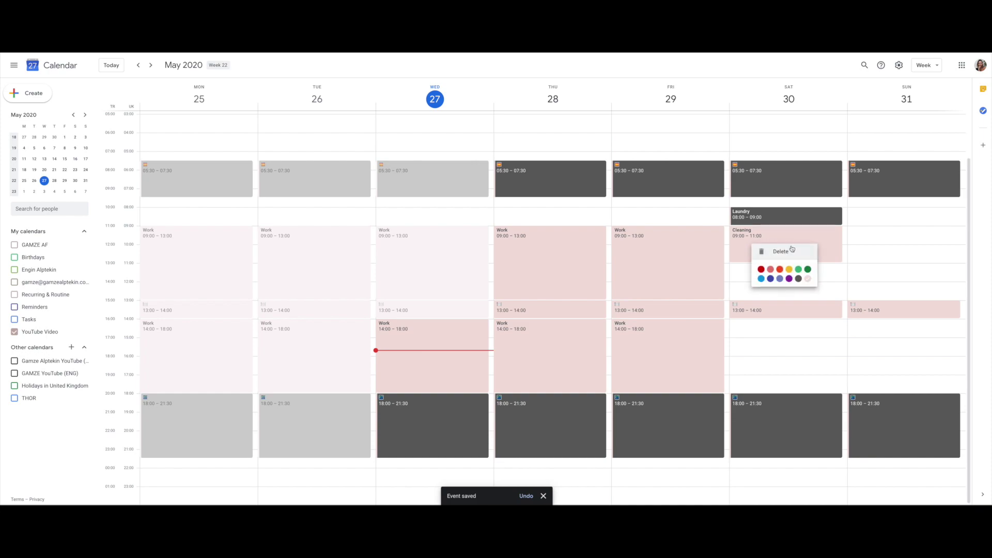
left_click(798, 280)
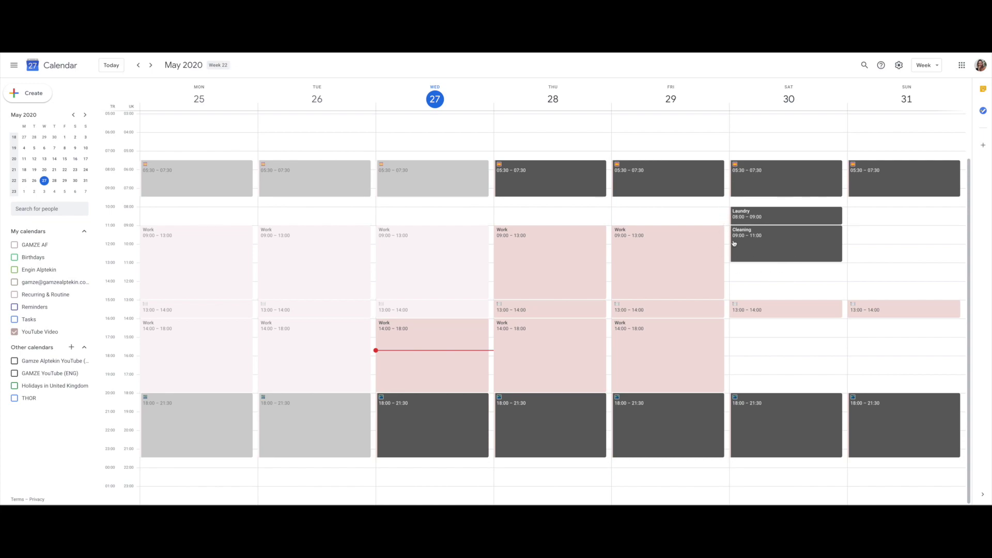
- Try moving Saturday's Cleaning event to 14:00–16:00, undo the move, and discard a draft event from 11:00 to 13:00
left_click_drag(753, 241, 755, 334)
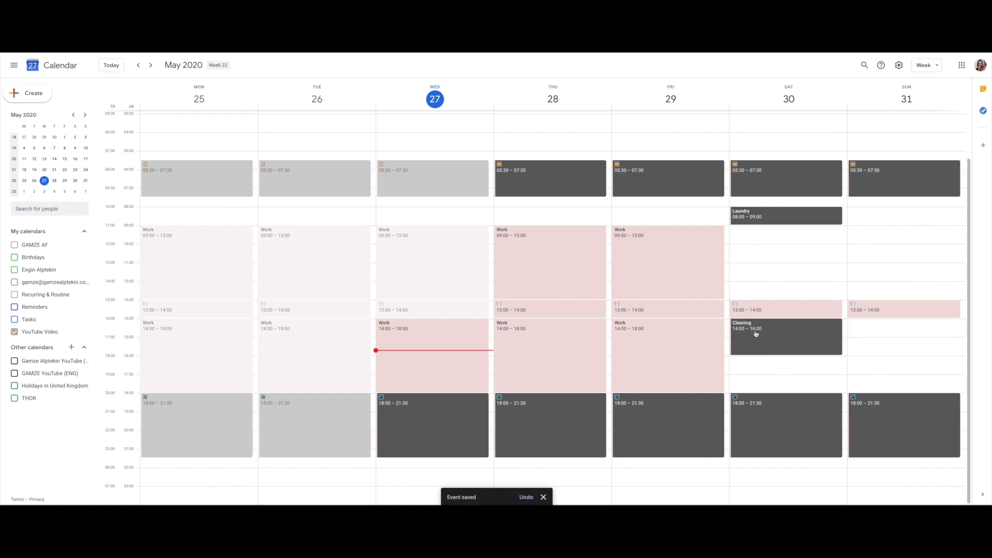
key("ctrl+z")
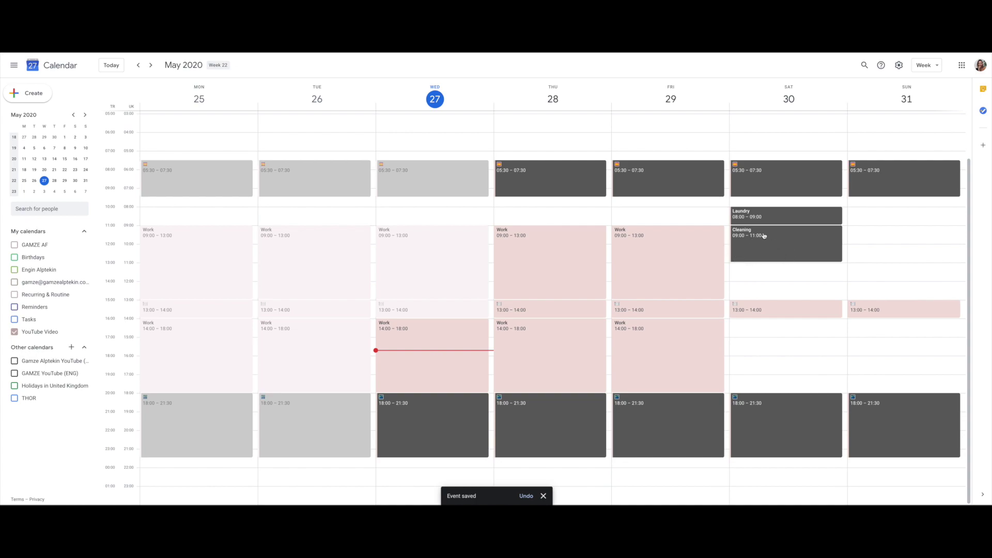
left_click_drag(755, 277, 754, 301)
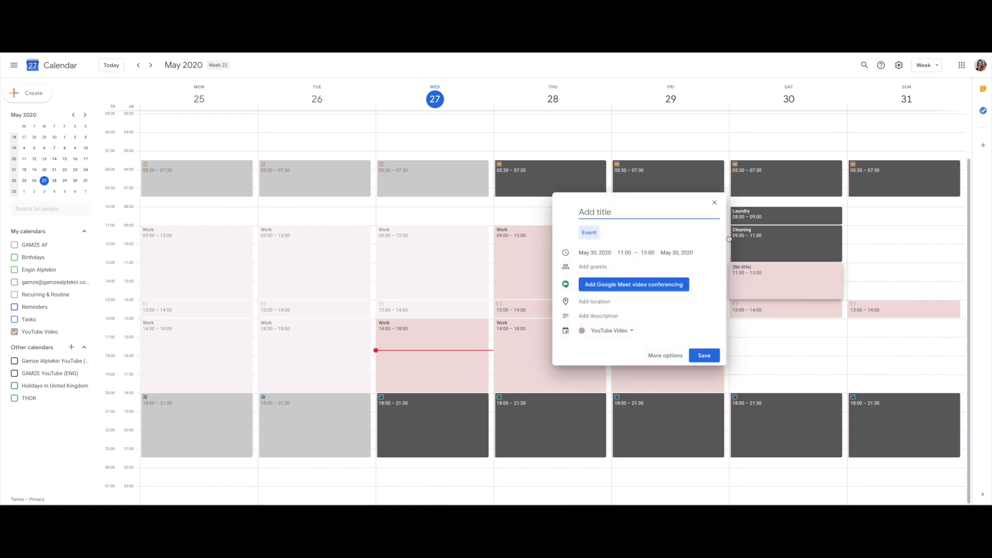
left_click(715, 203)
left_click(758, 279)
key("Escape")
- Move Saturday's Cleaning event to 11:00–13:00
left_click_drag(773, 243, 772, 280)
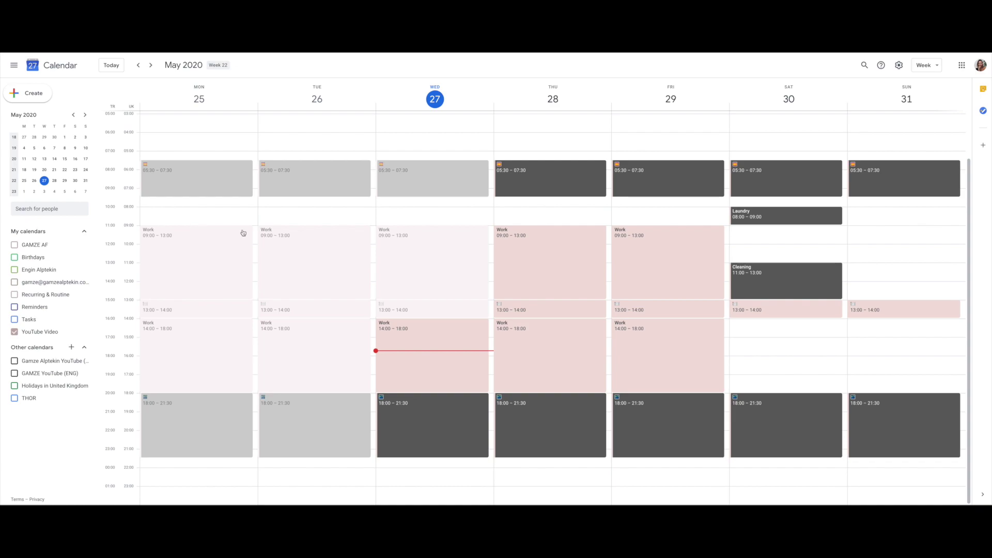
- Create a "Blank Space" event on Monday, May 25 from 08:00 to 09:00, repeating daily
left_click(225, 209)
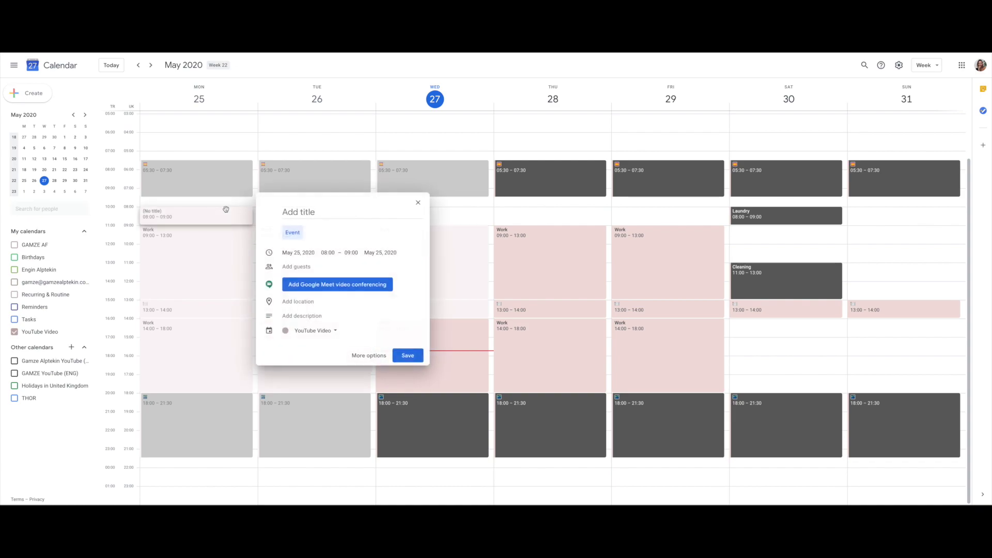
type("B")
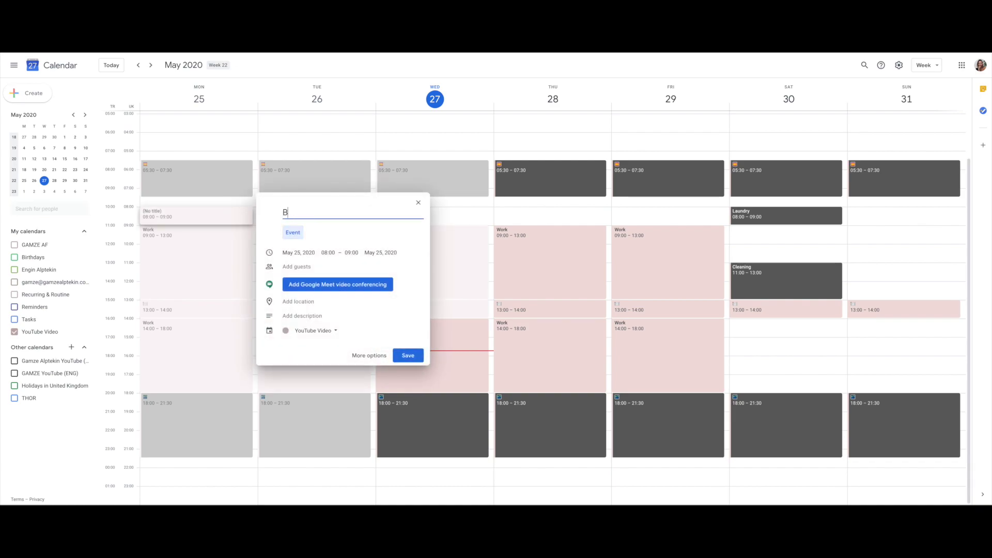
type("lank Space")
left_click(372, 356)
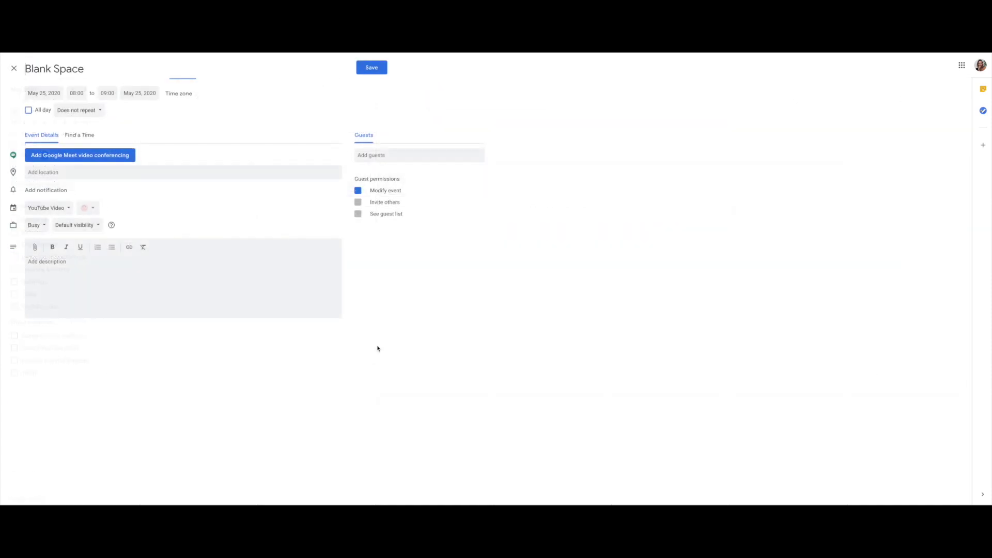
left_click(88, 115)
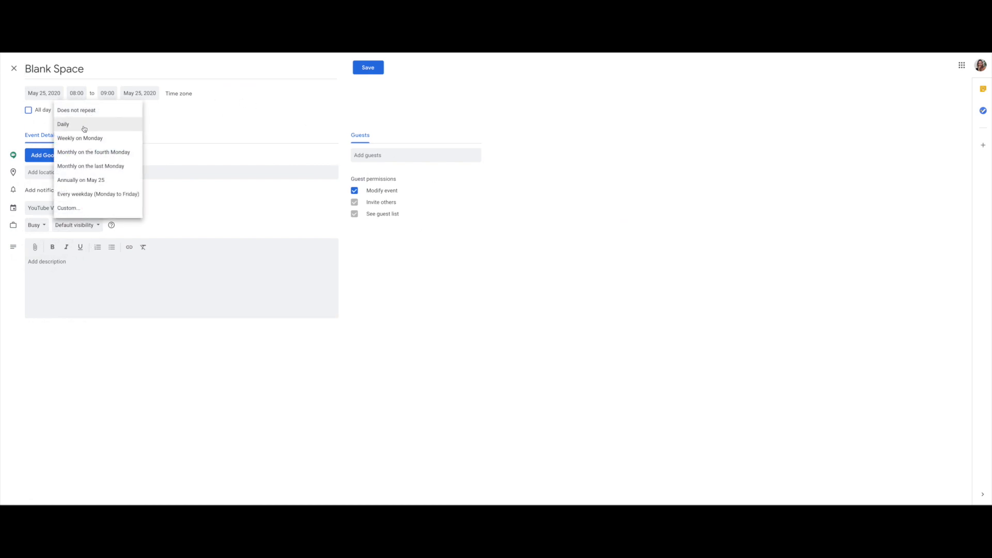
left_click(84, 125)
left_click(366, 68)
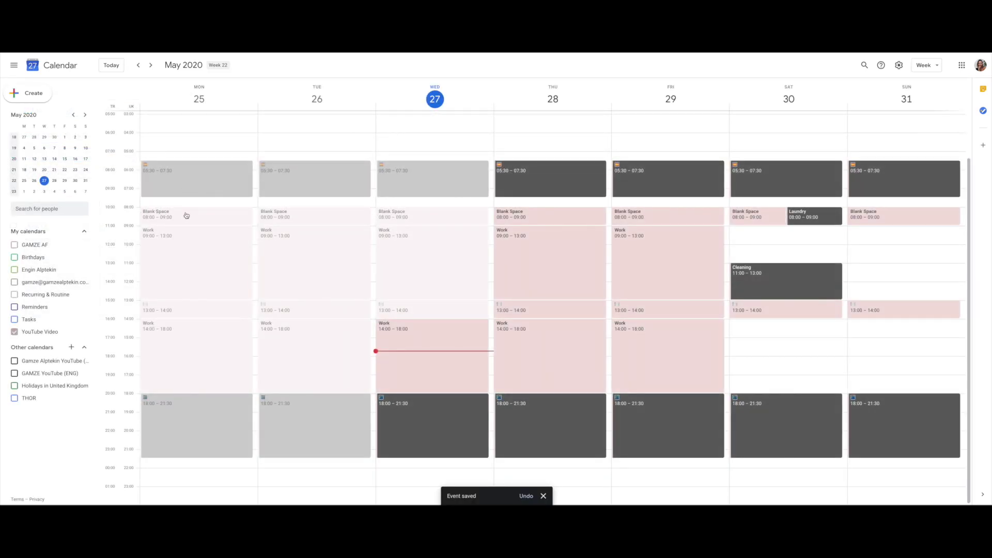
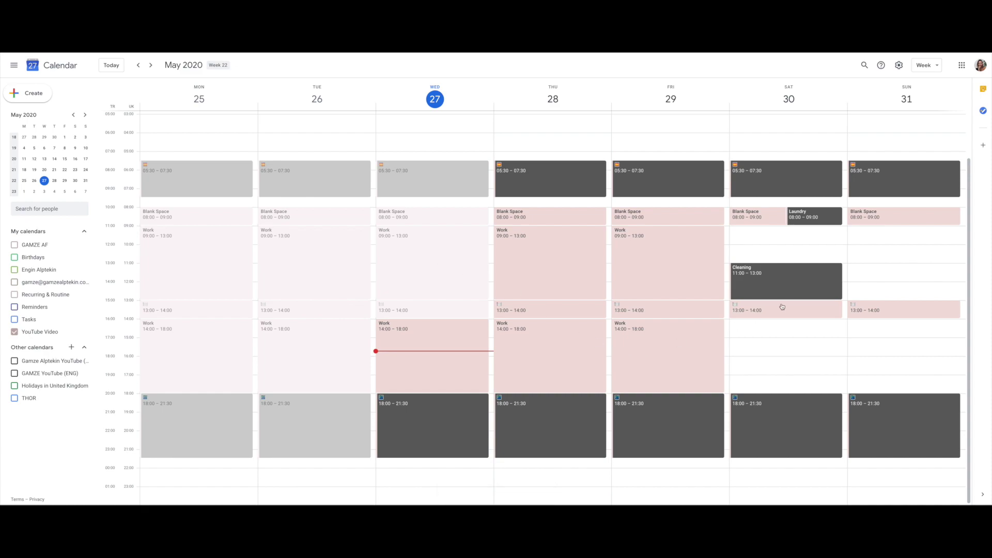
- Move the Laundry event on Saturday, June 6 to 09:00–10:00 for this and following events
left_click(150, 66)
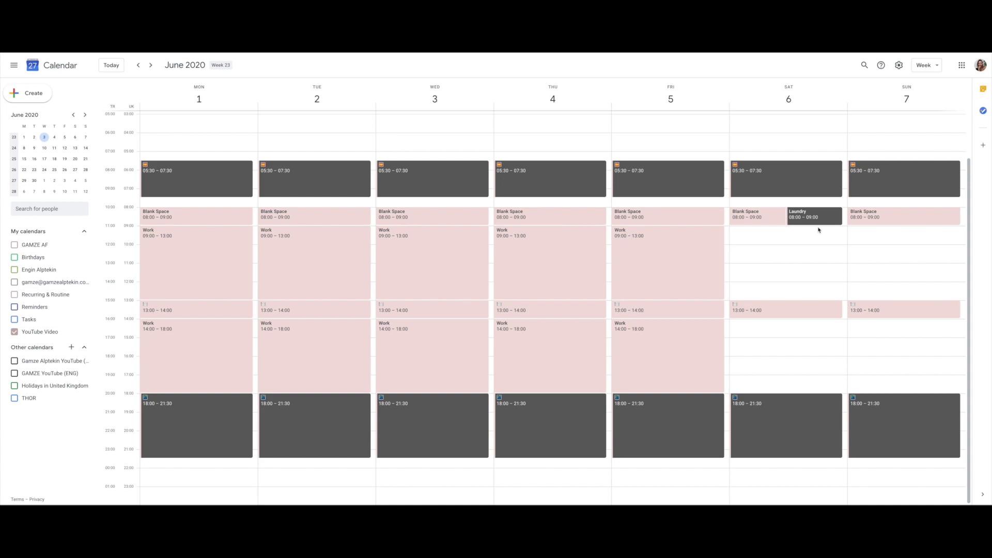
left_click_drag(817, 220, 819, 237)
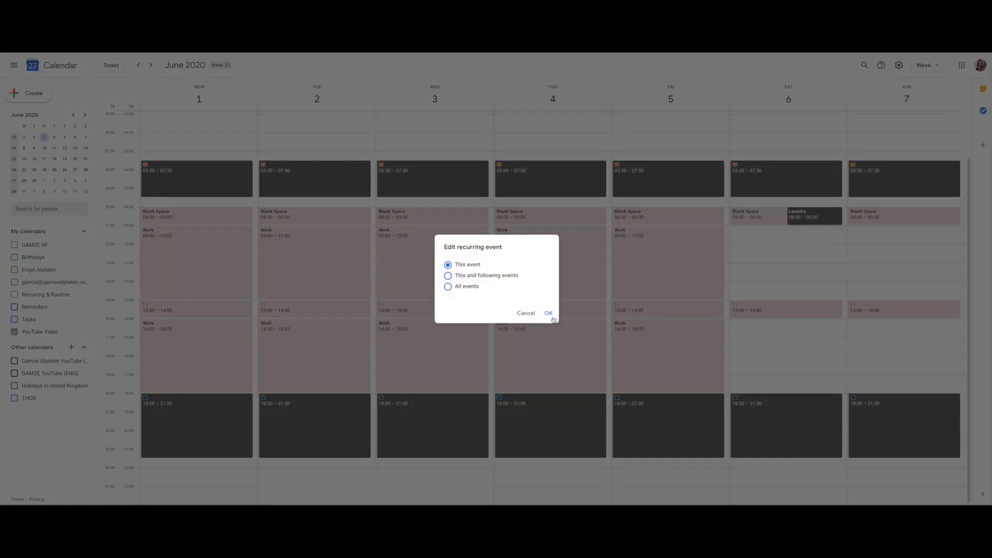
left_click(500, 275)
left_click(548, 313)
left_click_drag(813, 238, 812, 235)
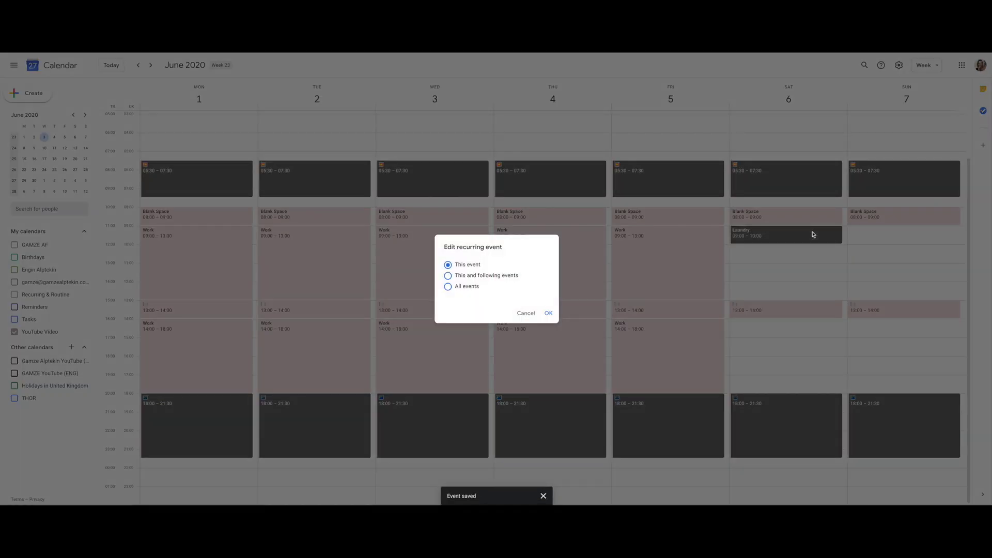
left_click(523, 313)
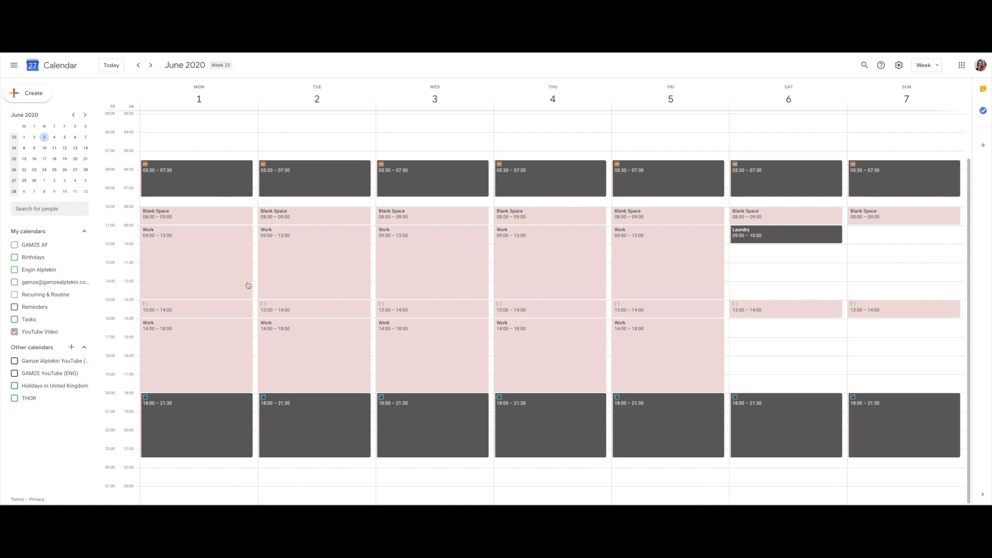
- Return to the current week, start using Tasks and add the task "take out the garbage" to My Tasks
left_click(111, 65)
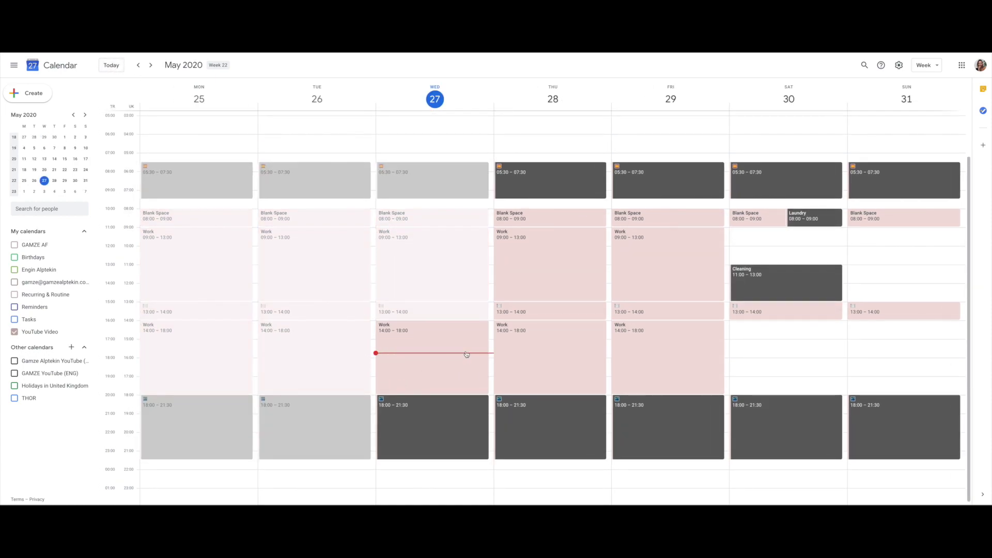
scroll(465, 382, "down", 1)
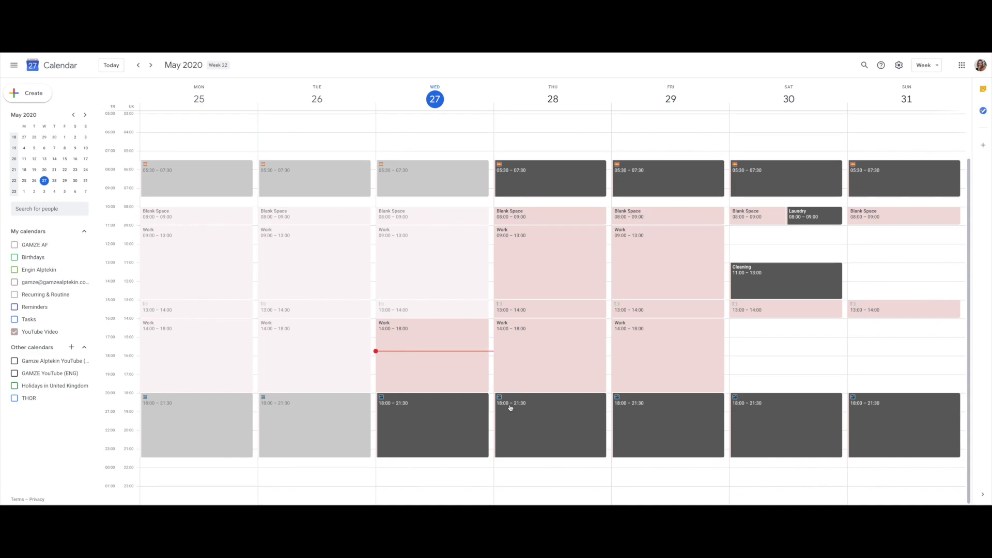
left_click(982, 110)
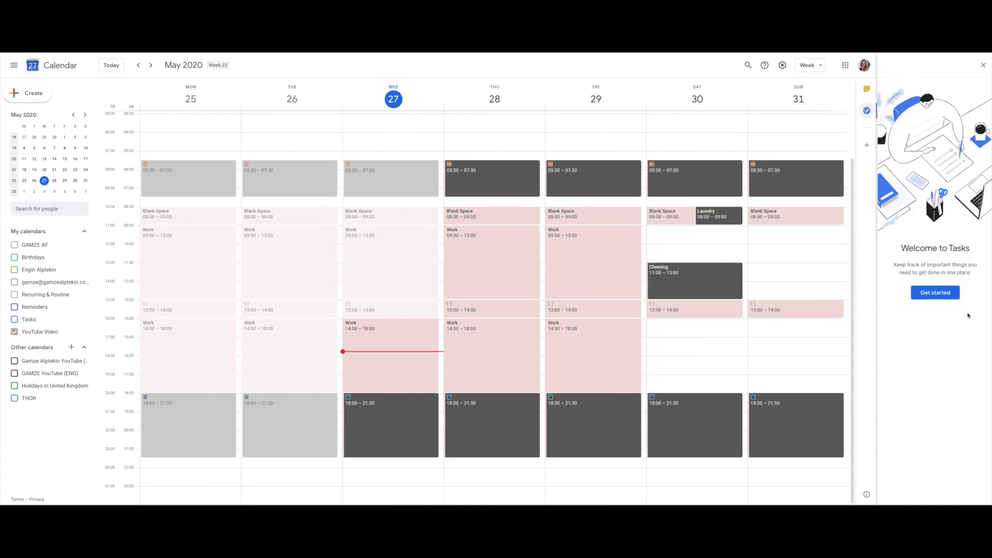
left_click(936, 292)
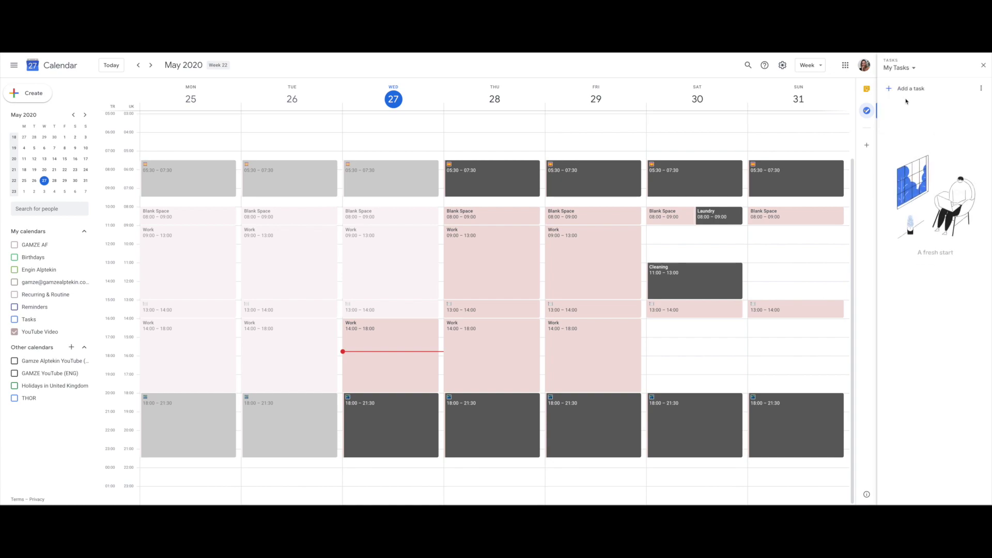
left_click(909, 88)
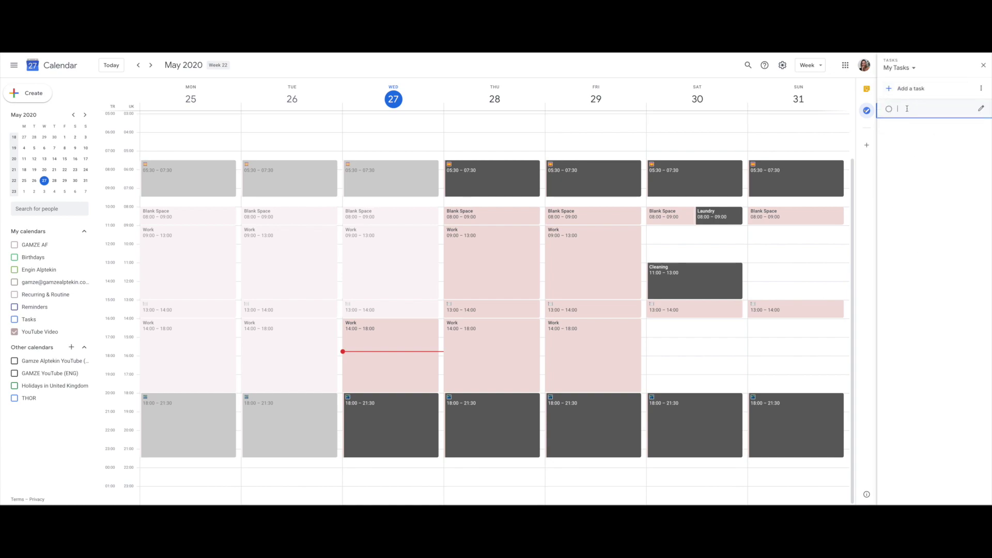
type("take")
type(" oyt")
type(" the garbage")
key("Return")
- Date the "take out the garbage" task May 27 and show the Tasks calendar in the week view
left_click(980, 109)
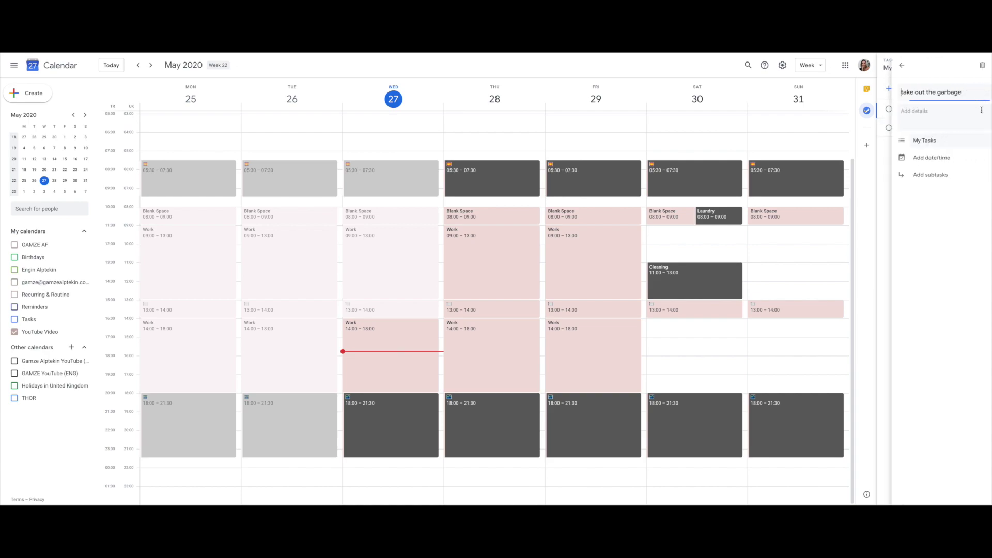
left_click(924, 161)
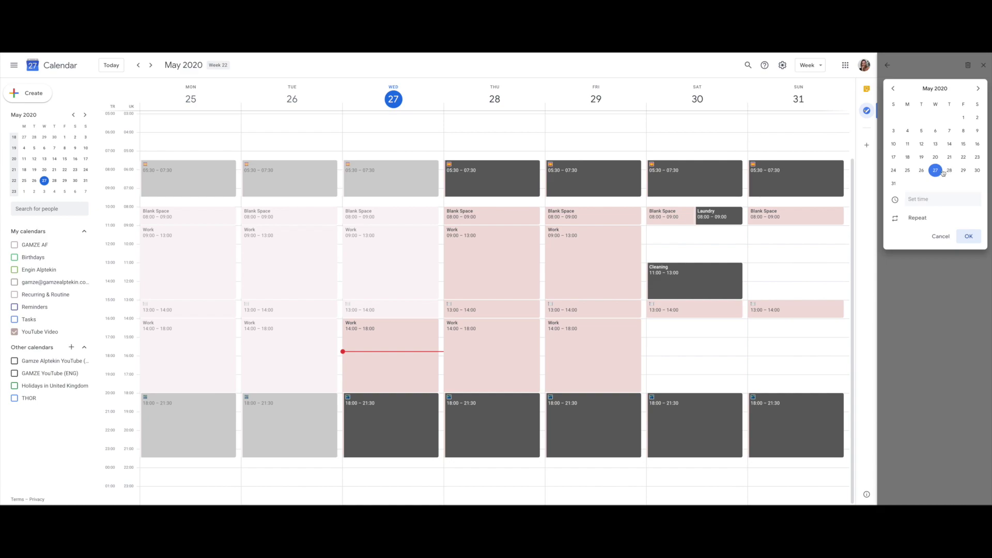
left_click(968, 238)
left_click(887, 65)
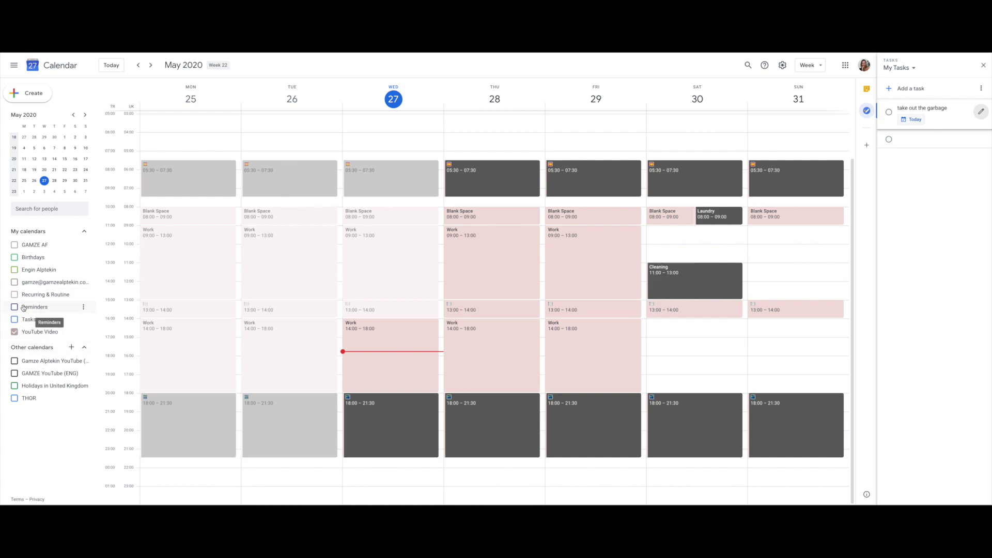
left_click(14, 320)
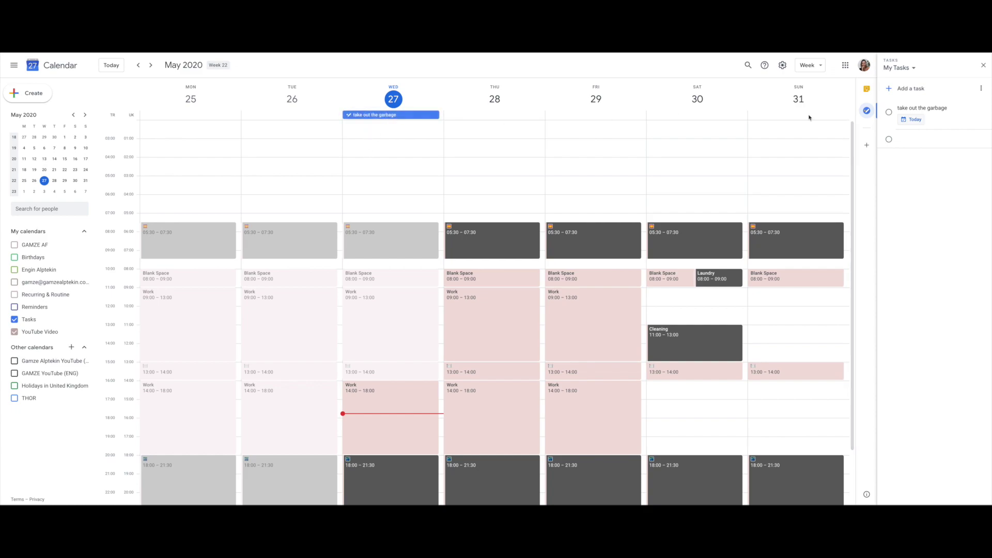
- Set the time of the "take out the garbage" task to 5:30 PM on May 27
left_click(988, 115)
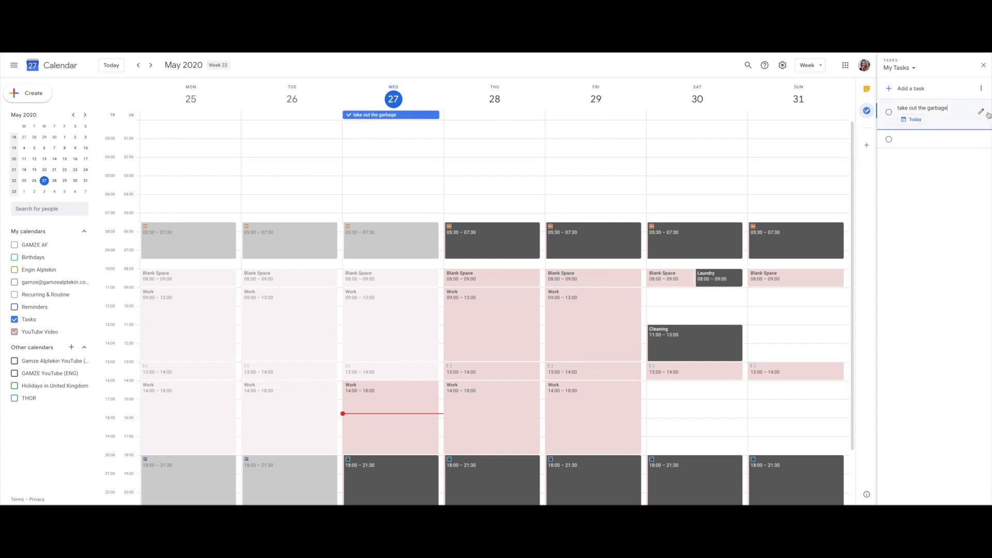
left_click(986, 114)
left_click(914, 164)
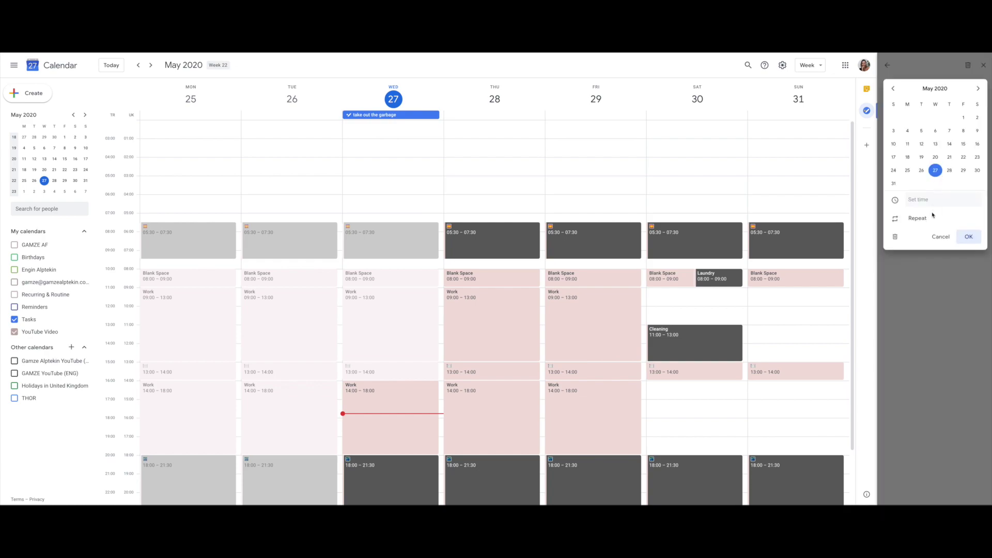
left_click(918, 200)
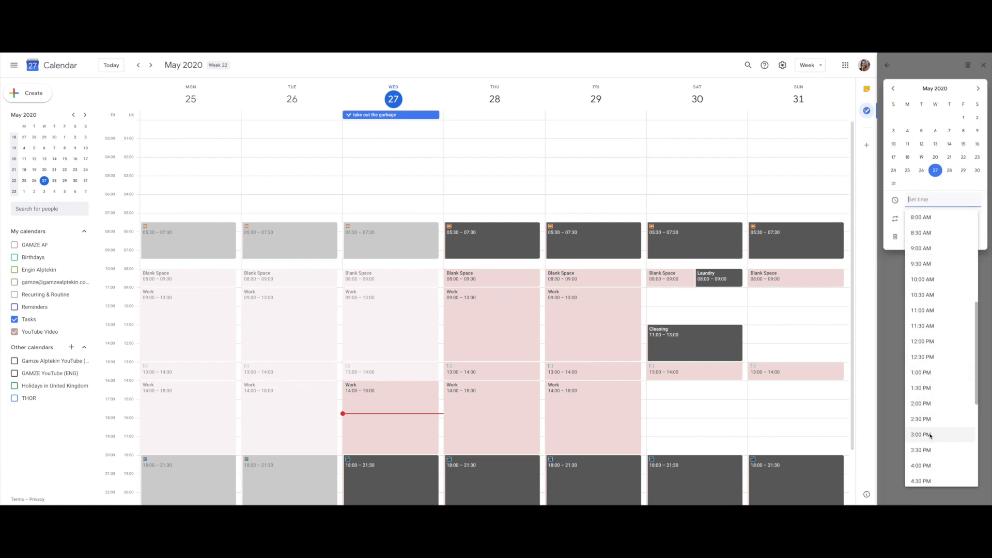
scroll(930, 435, "down", 2)
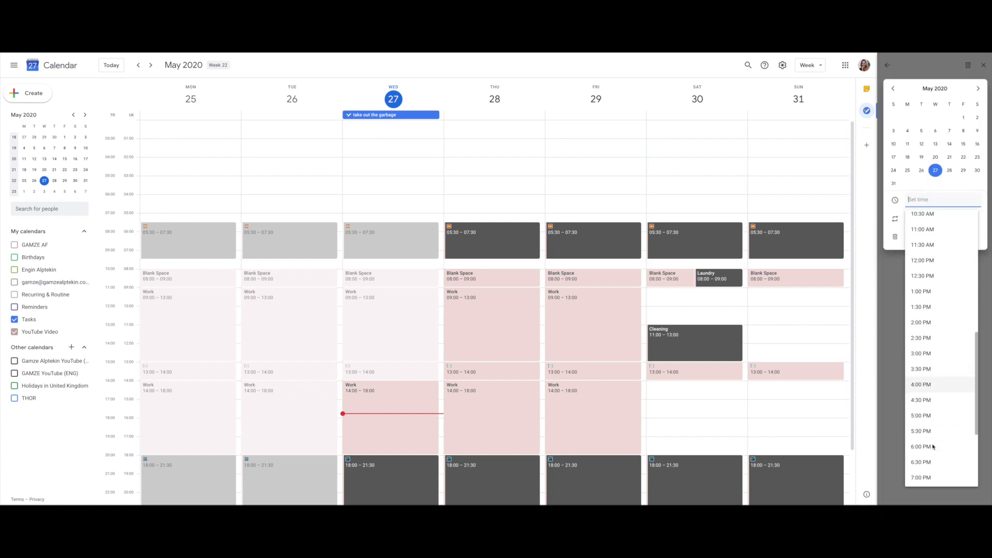
left_click(921, 431)
left_click(965, 237)
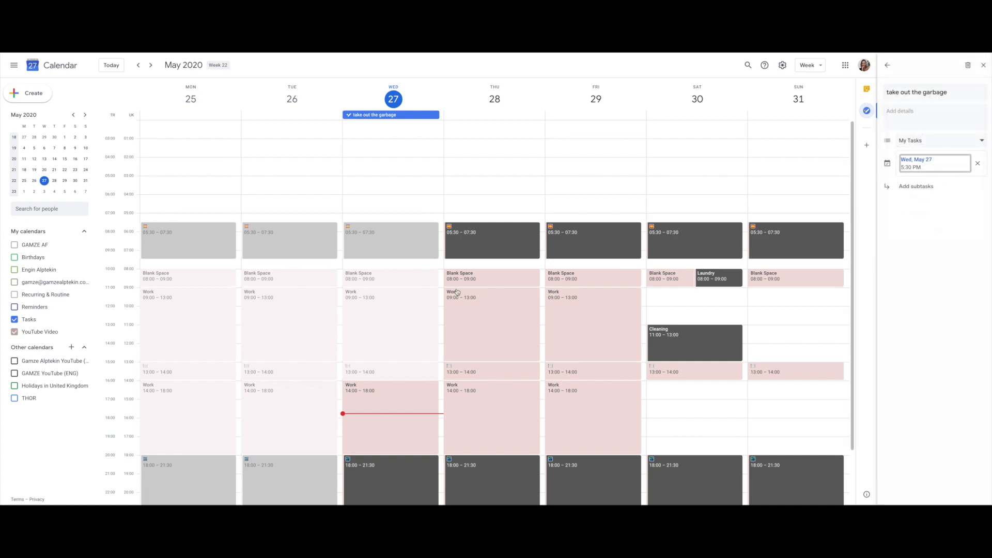
- Mark the "take out the garbage" task as completed and close the task list
scroll(356, 391, "down", 2)
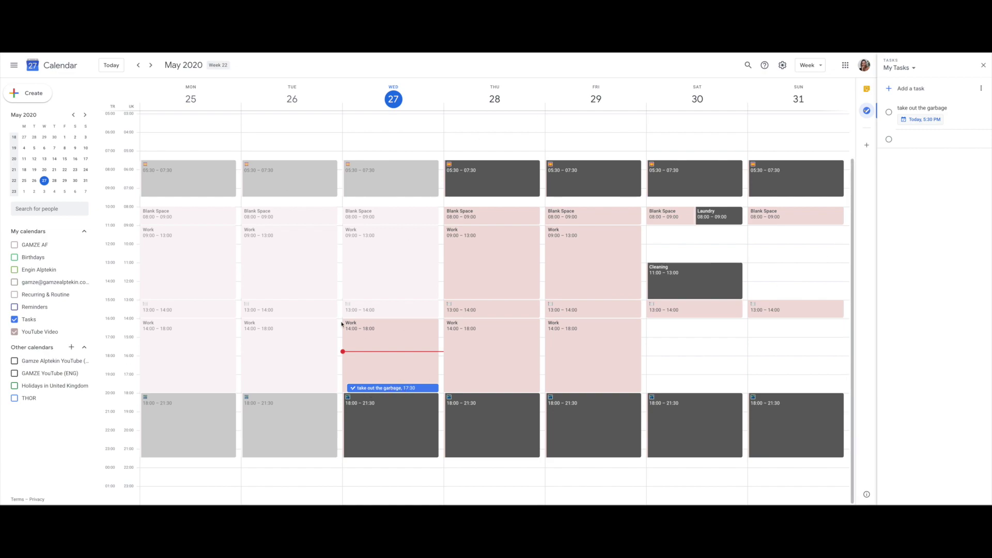
left_click(888, 111)
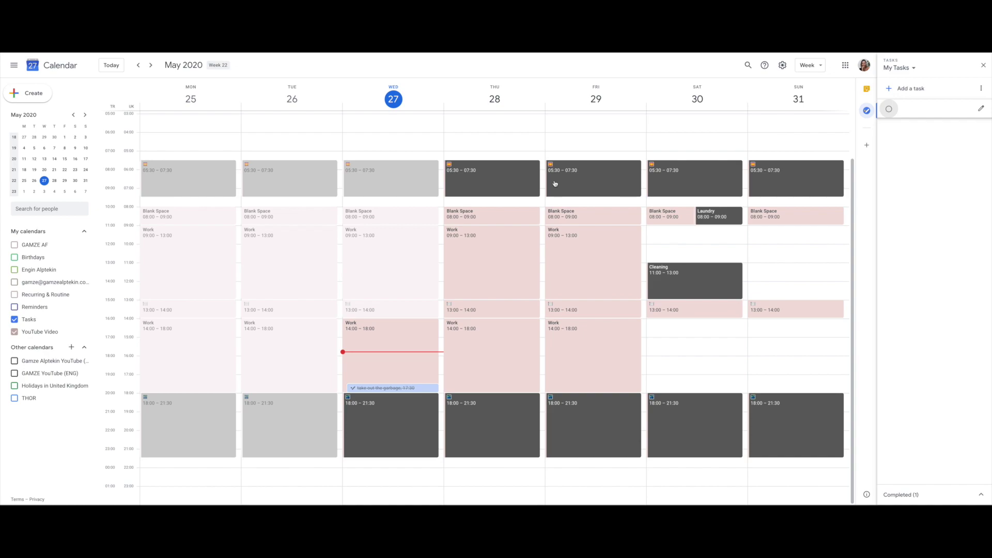
left_click(983, 65)
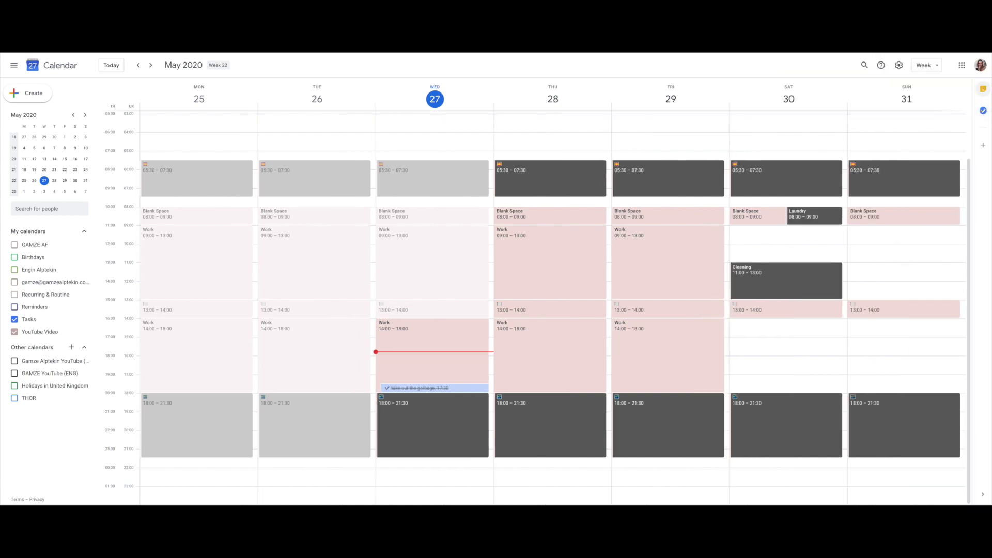
- Open the calendar settings and review the general options for region, time zones, events and view
left_click(898, 65)
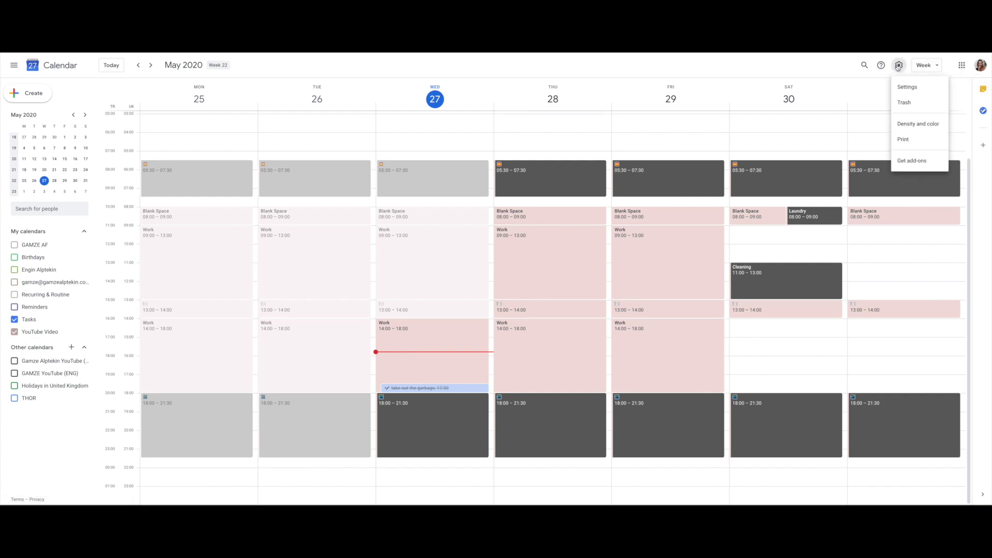
left_click(912, 87)
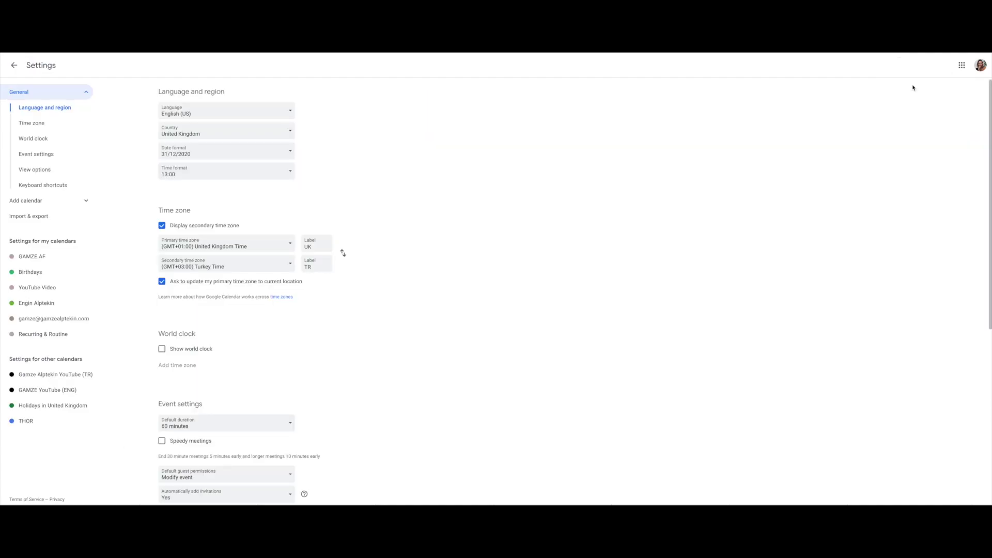
scroll(463, 296, "down", 5)
left_click(208, 305)
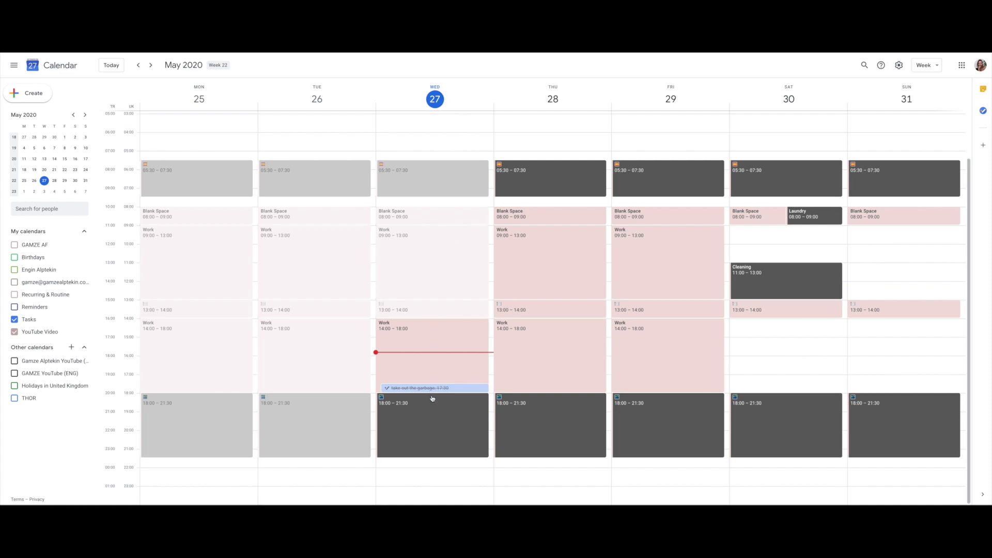
- Create an all-day event titled "WRITING" on Tuesday, May 26
scroll(422, 184, "up", 2)
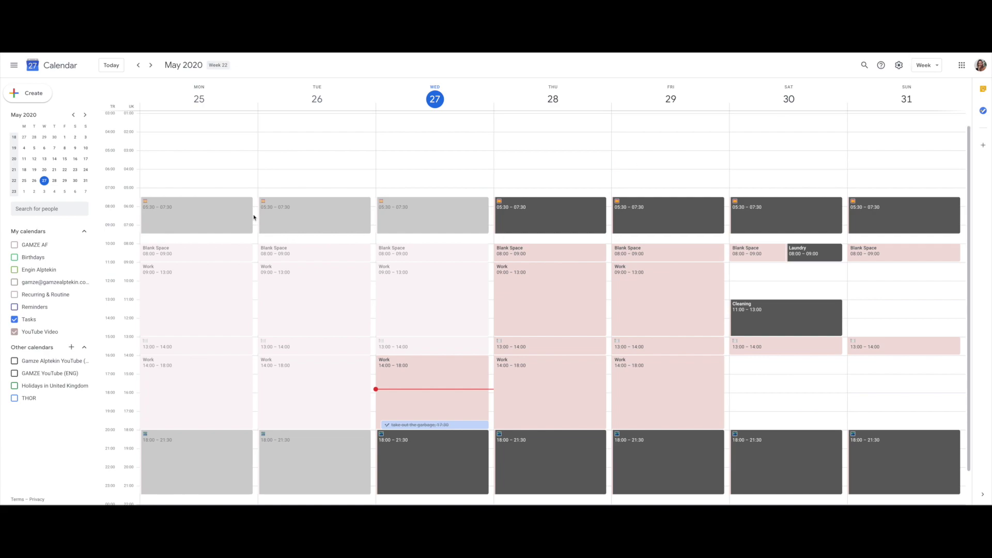
left_click(295, 150)
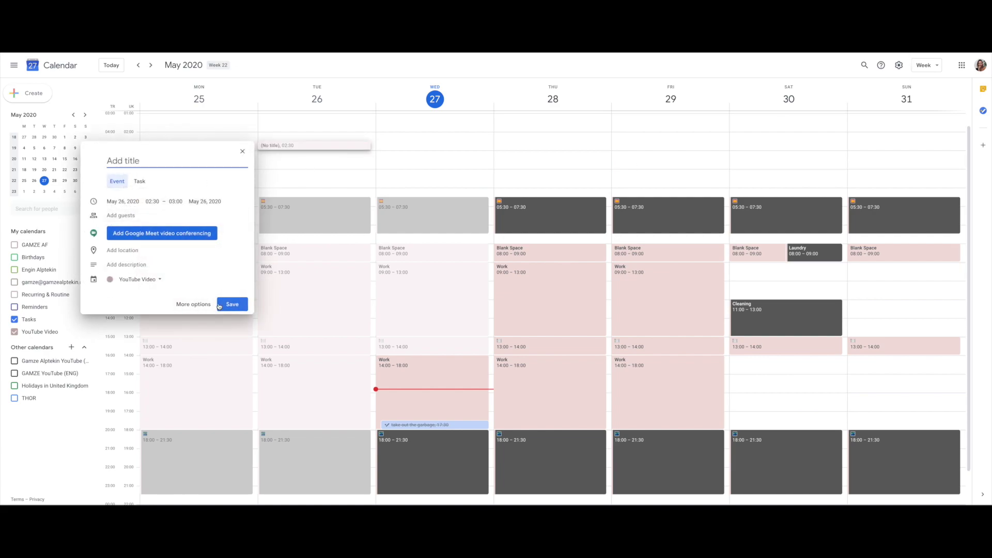
type("WRITING")
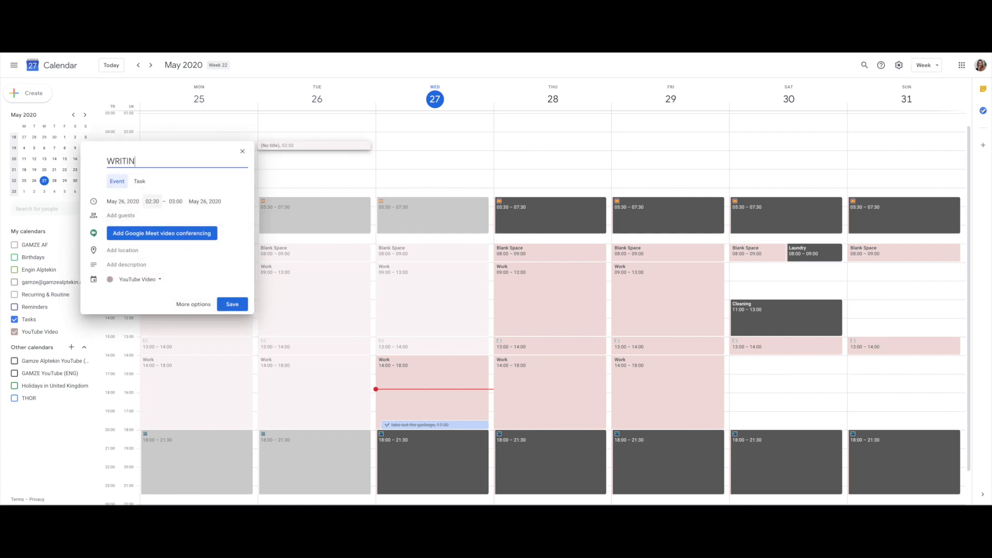
left_click(193, 304)
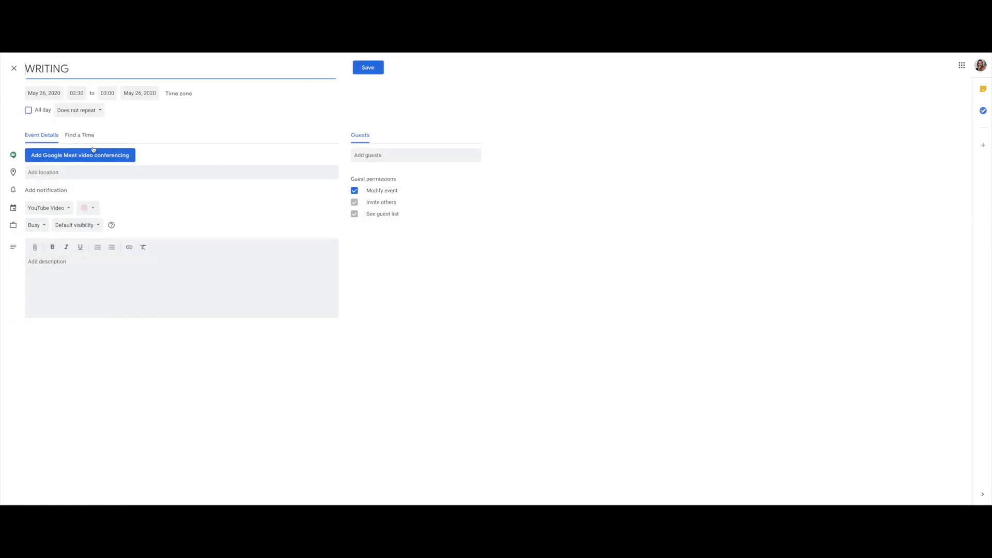
left_click(37, 111)
left_click(380, 71)
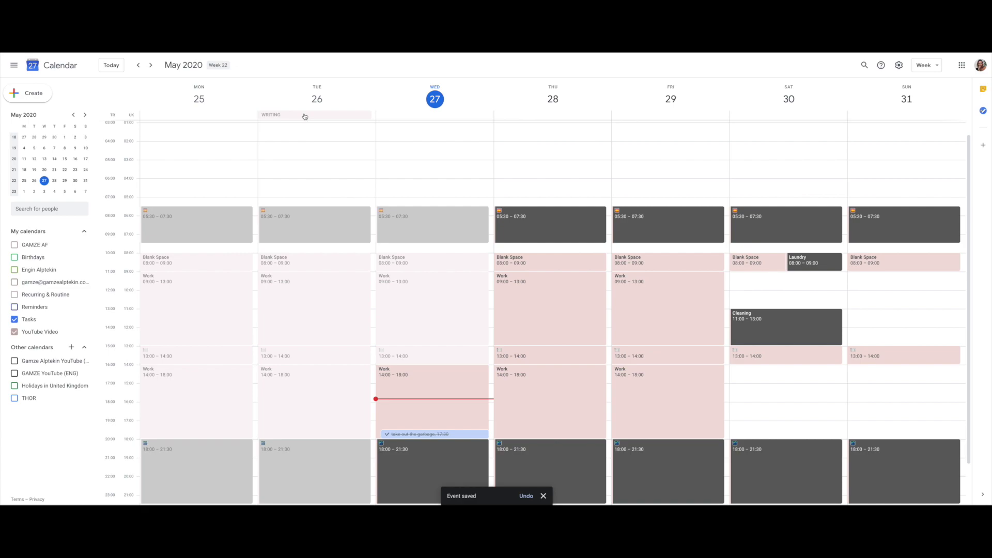
- View the details of the all-day "WRITING" event on Tuesday, May 26, and close them
left_click(273, 116)
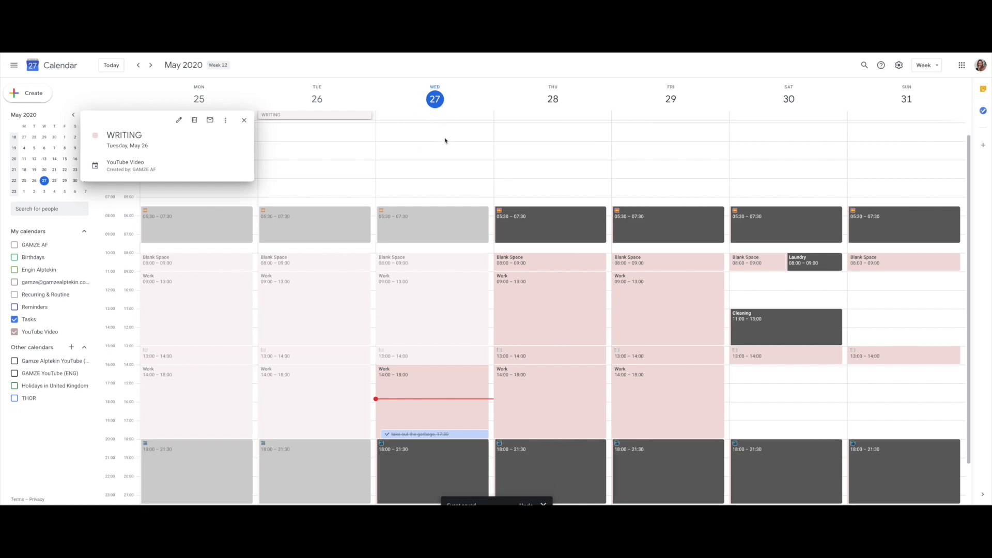
left_click(243, 121)
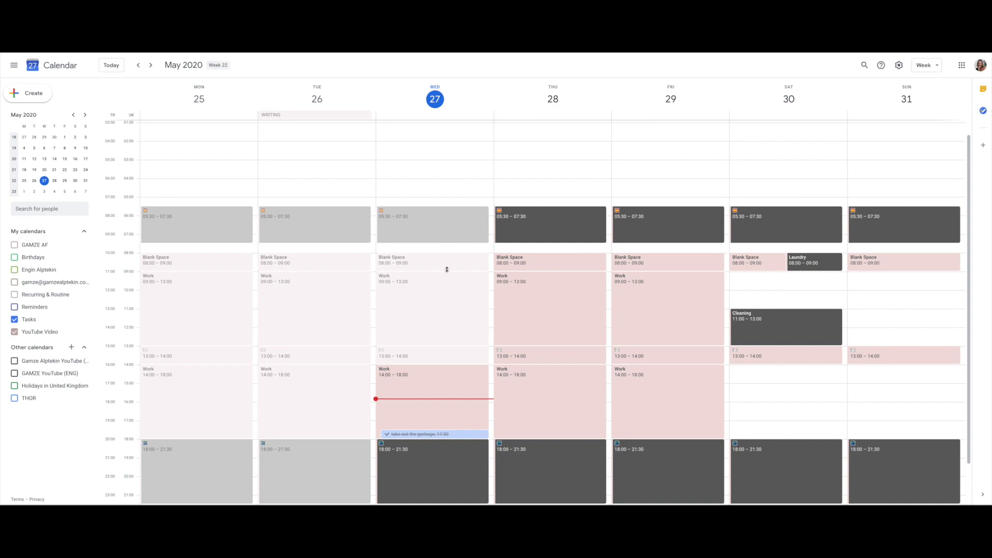
- Shorten Tuesday, May 26's afternoon Work block to end at 17:00, applying the change to this event only
scroll(317, 264, "down", 1)
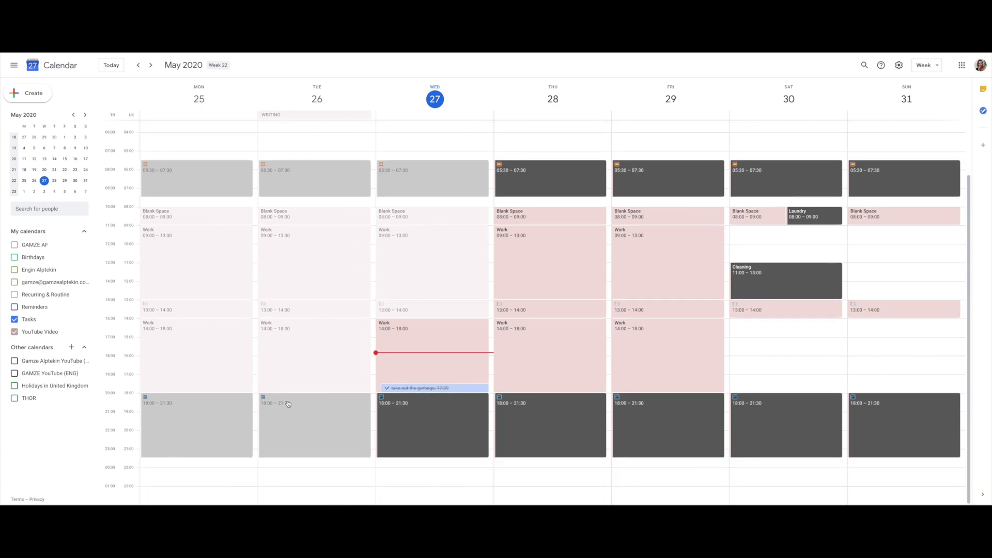
left_click_drag(291, 391, 291, 373)
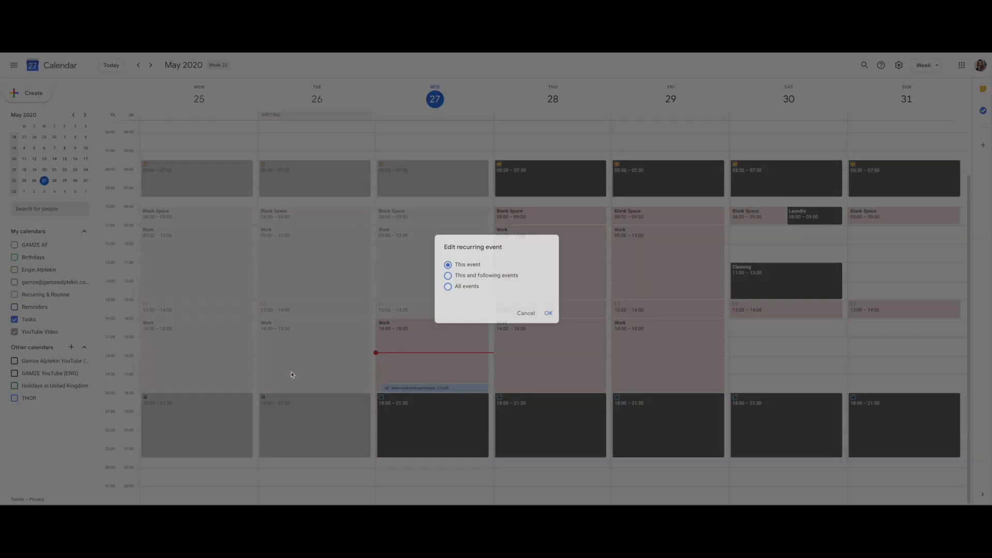
left_click(545, 314)
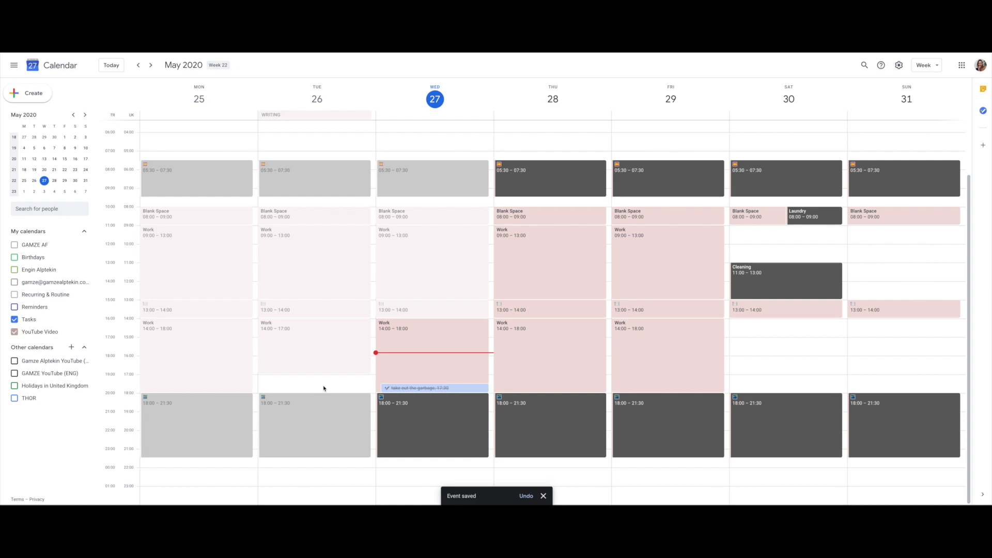
left_click_drag(323, 385, 324, 384)
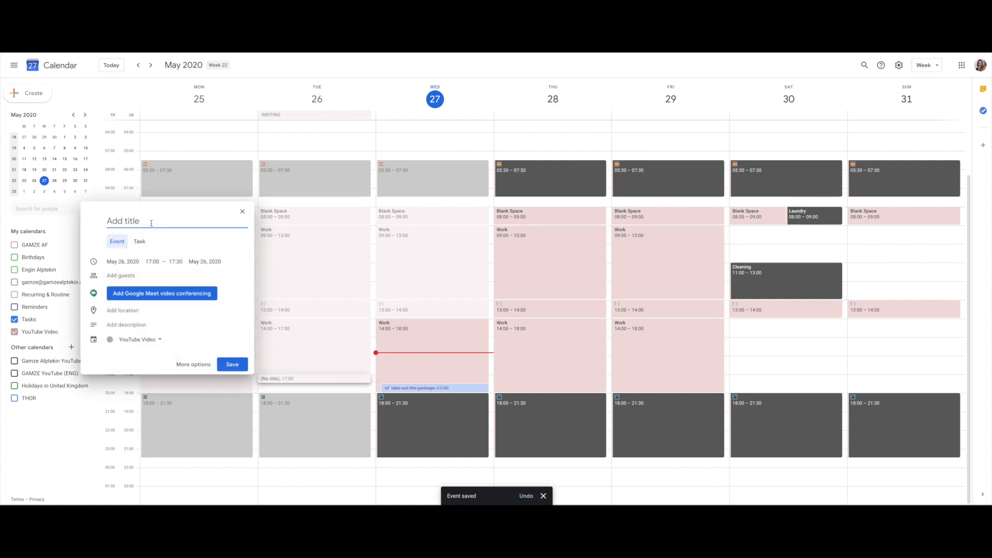
left_click(241, 214)
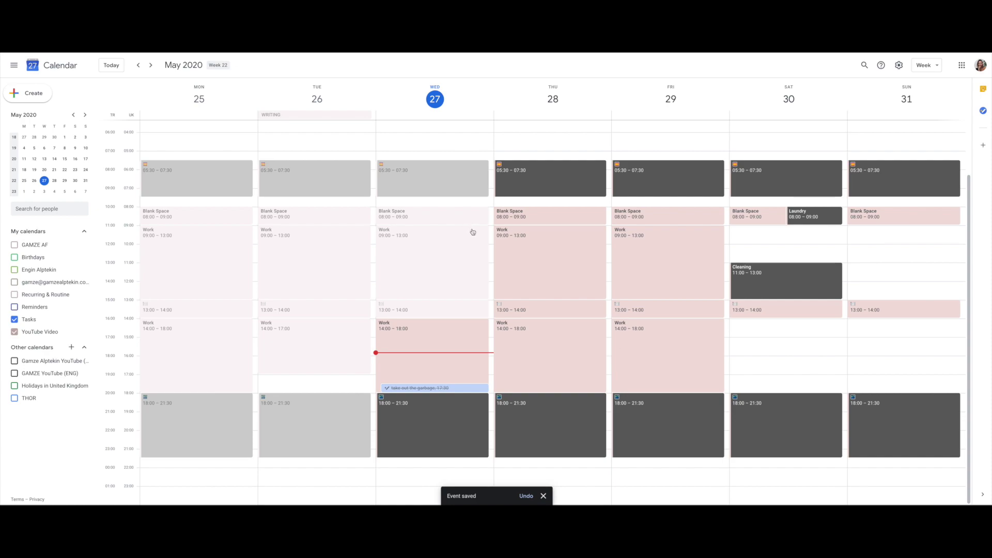